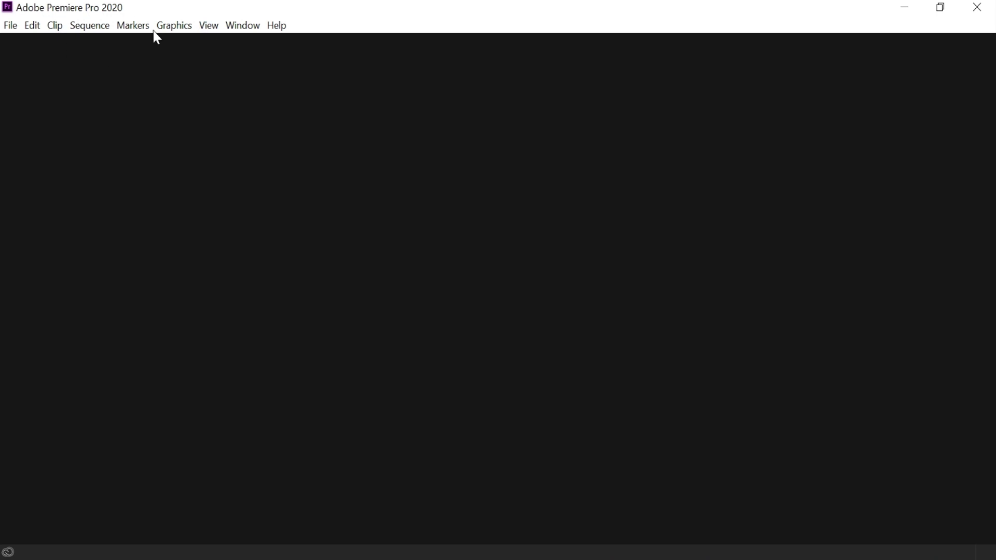
Create a new Premiere project named 'slideshow-2023' from File > New > Project
click(18, 27)
mouse_move(23, 45)
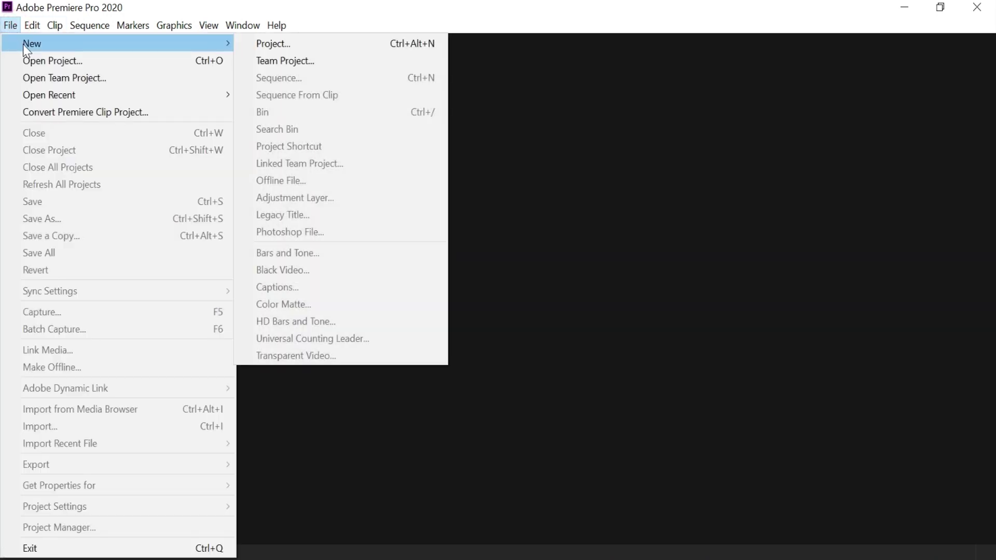
click(285, 46)
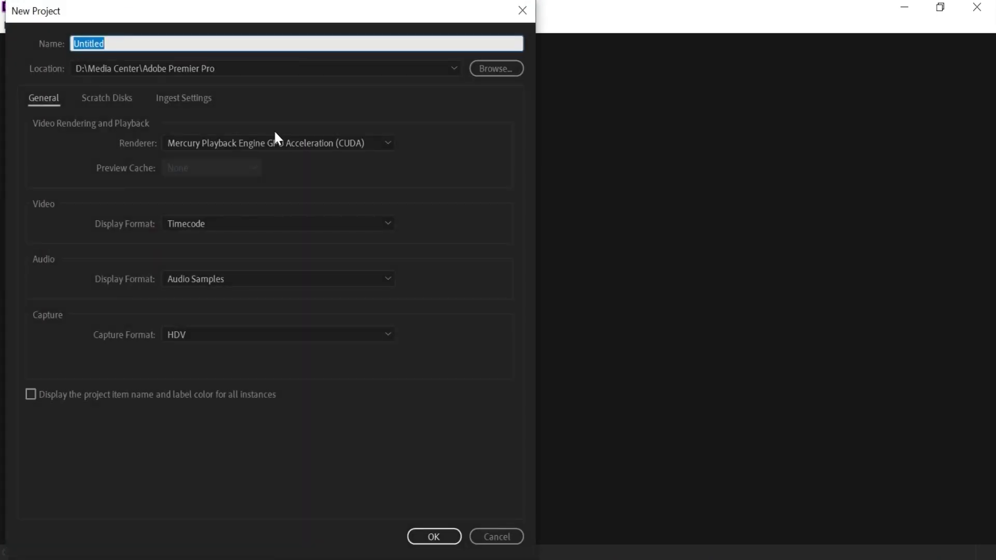
text(slideshow-2023)
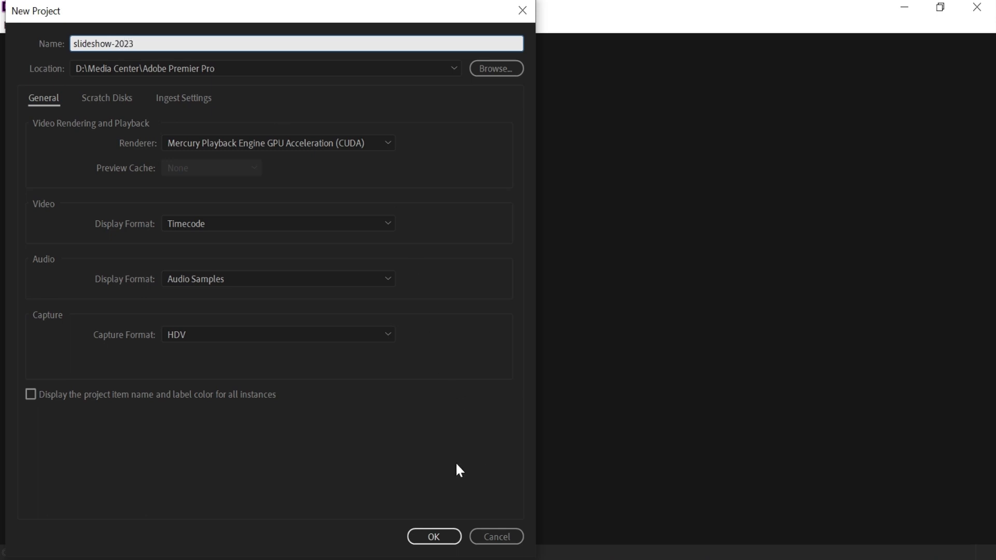
click(431, 538)
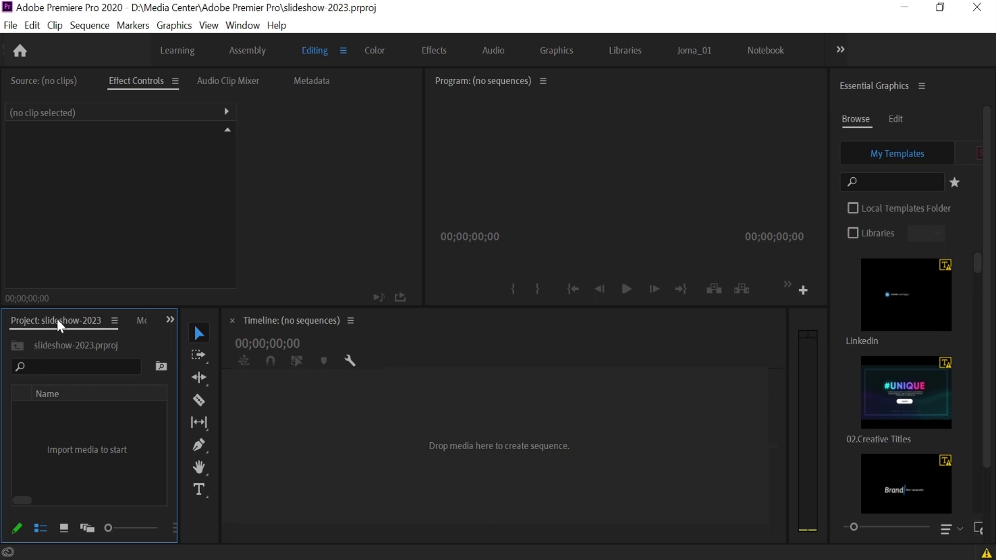
Add a new sequence using the HDV 1080p24 preset and name it 'Slideshow'
right_click(86, 452)
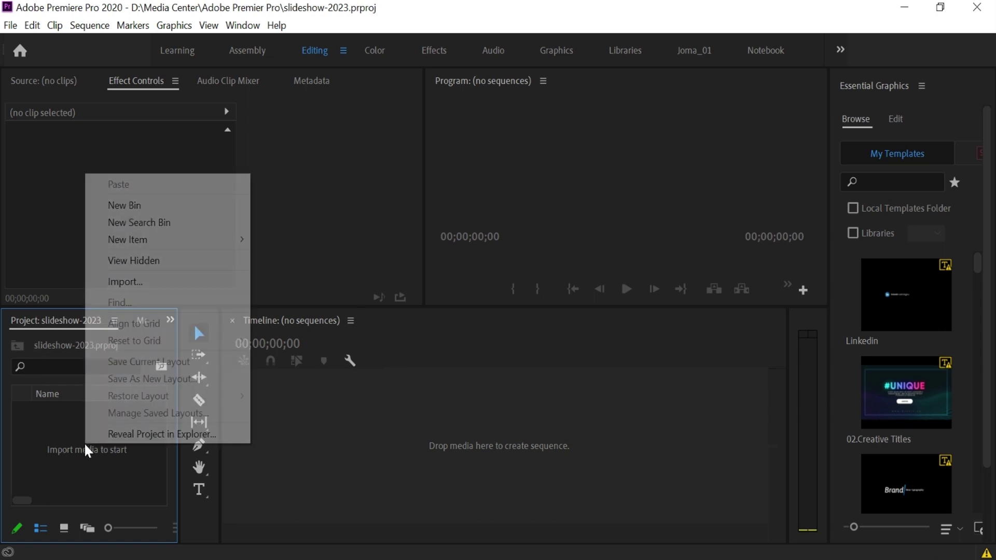
mouse_move(170, 244)
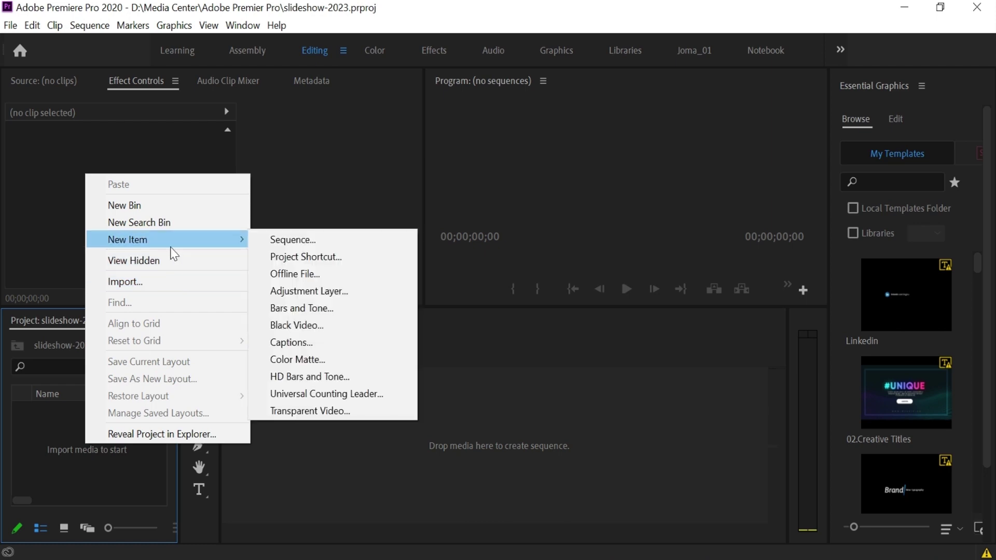
mouse_move(207, 246)
click(287, 241)
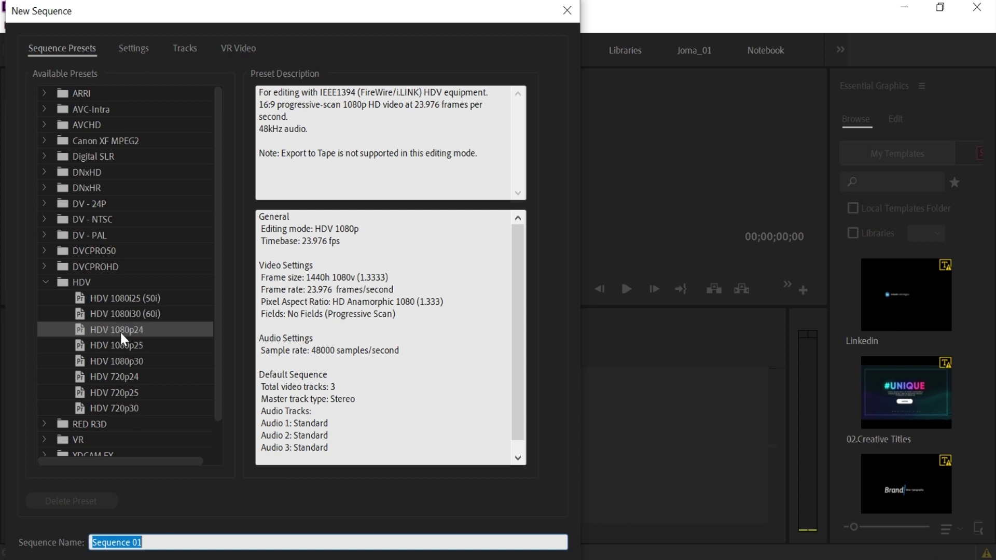
click(155, 542)
double_click(178, 541)
text(Slideshow)
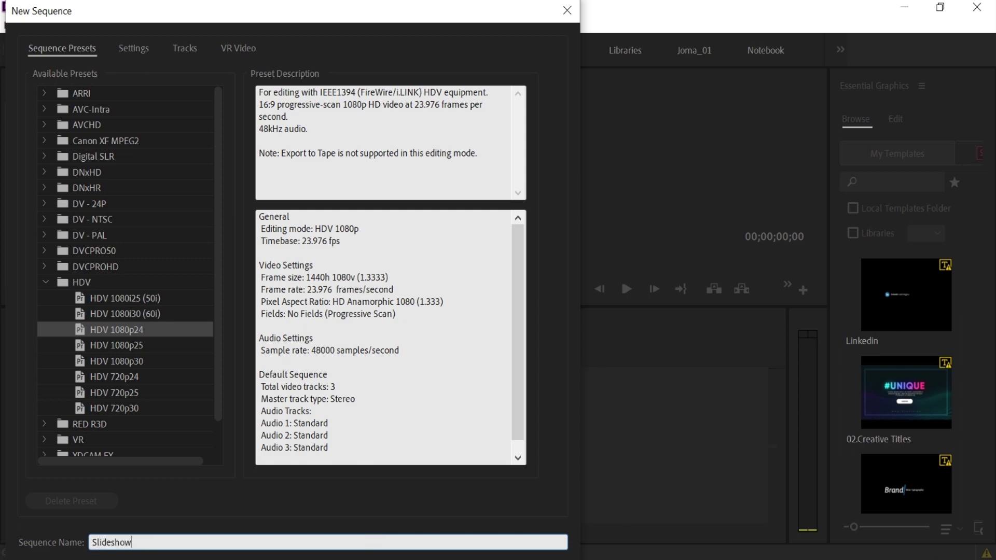
key(Return)
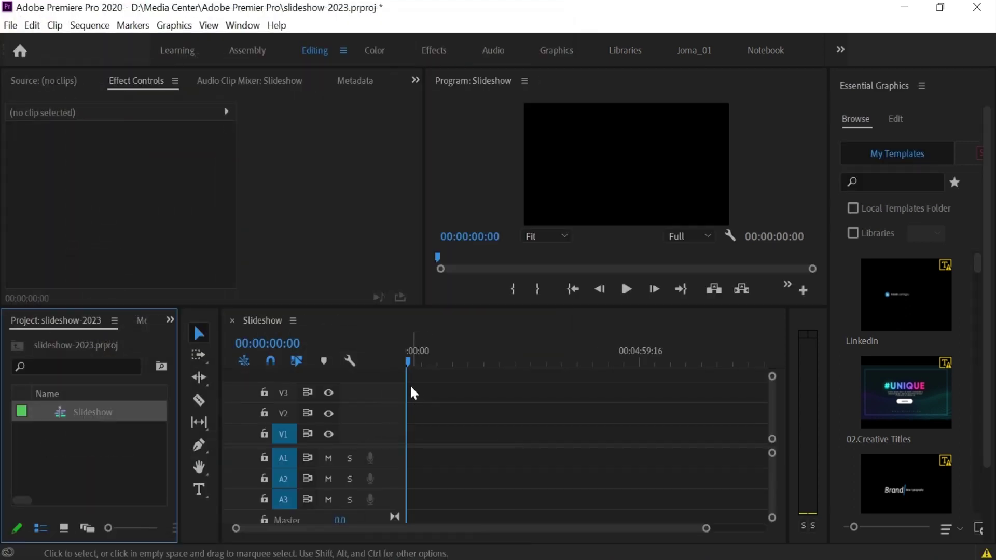
Create a new bin in the Project panel named 'Photos'
click(92, 441)
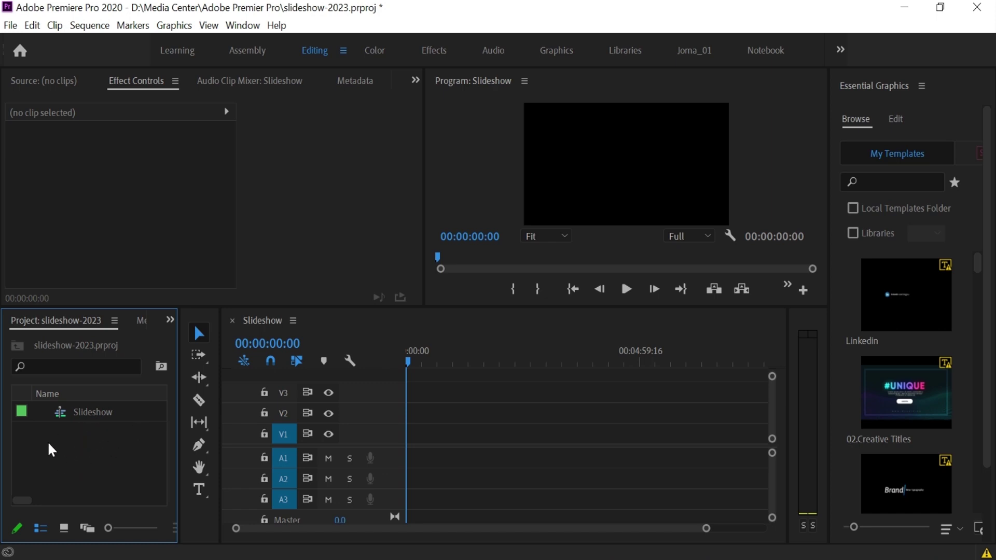
right_click(75, 445)
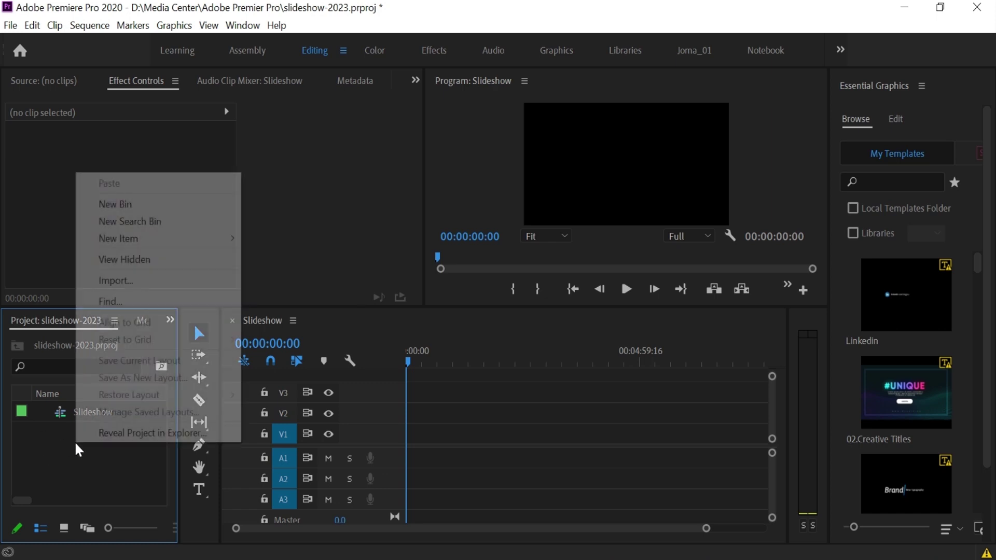
click(138, 203)
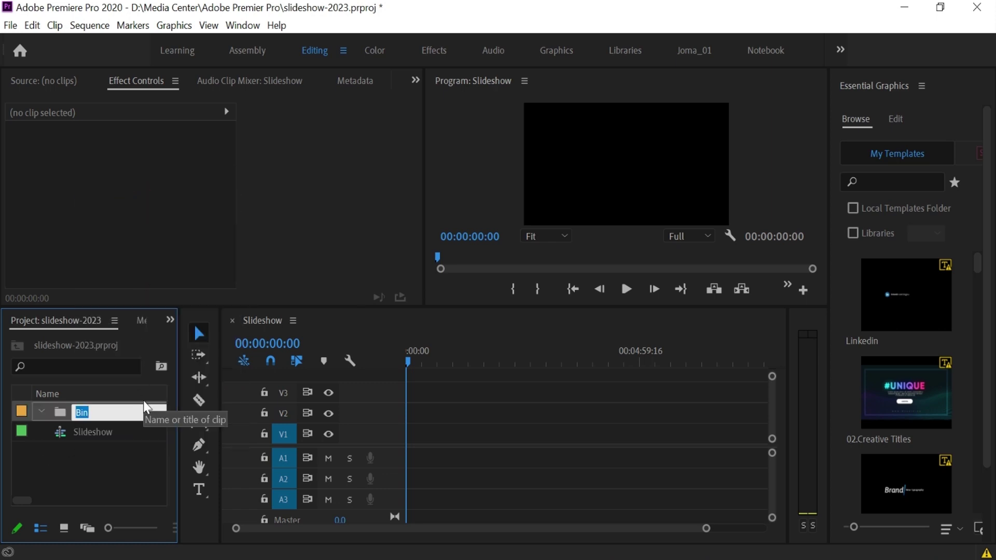
text(Photos)
key(Tab)
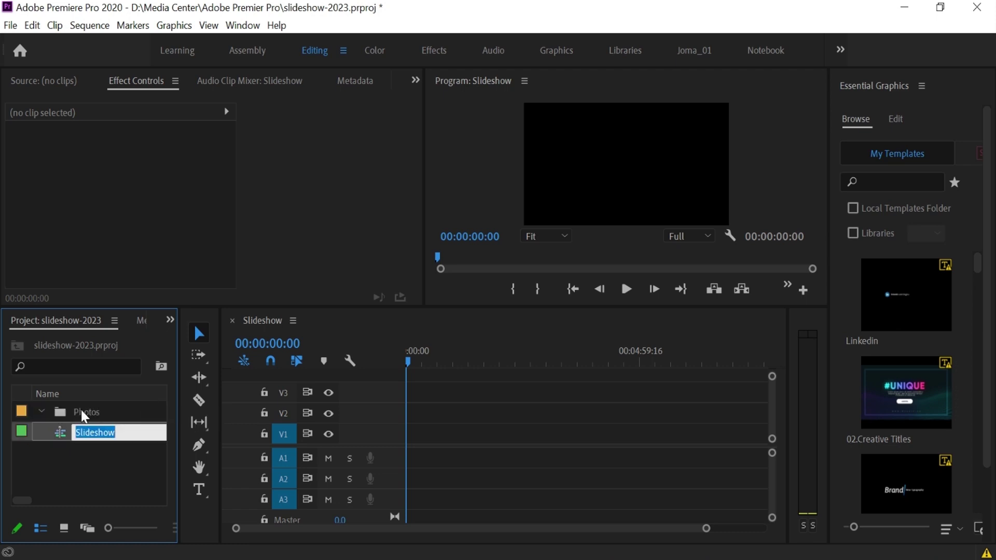
Open the Photos bin and bring up the Import dialog from inside it
double_click(65, 413)
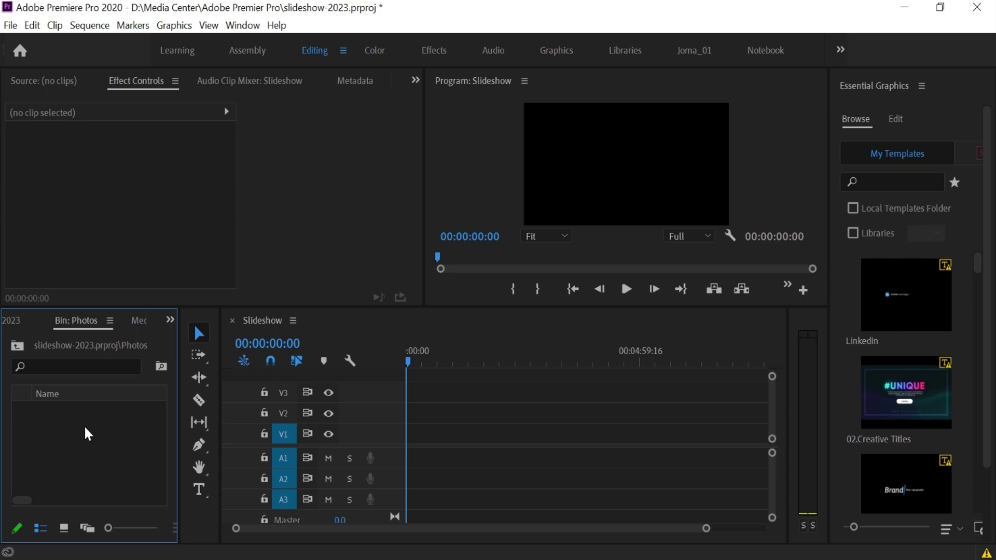
click(90, 436)
double_click(91, 440)
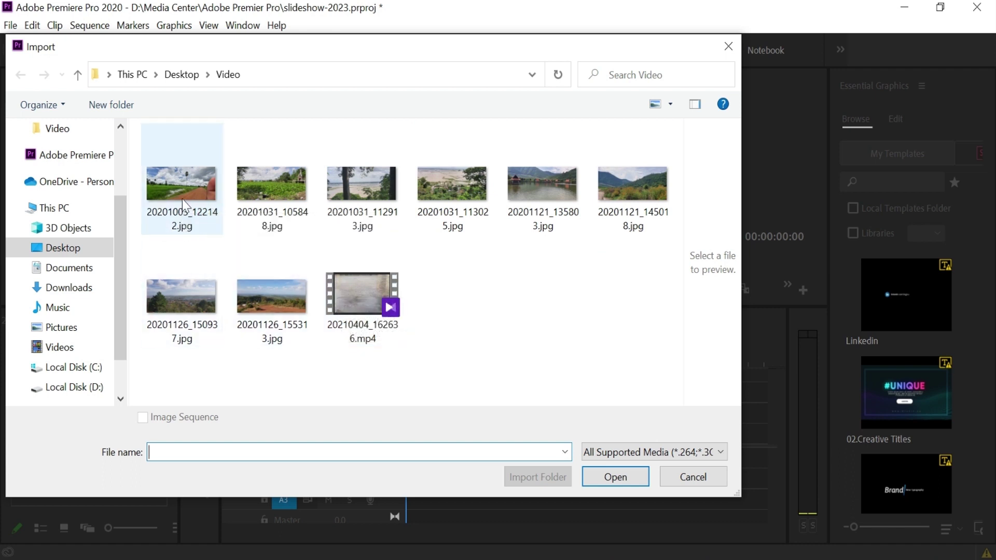
Select the eight JPGs, 20201003_122142.jpg through 20201126_155313.jpg, and import them
click(182, 200)
ctrl+click(290, 183)
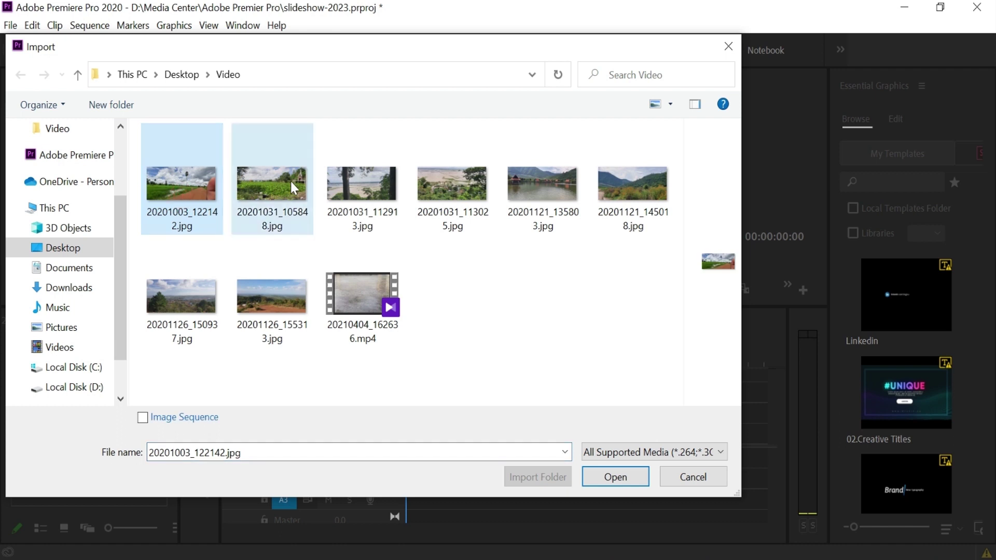
ctrl+click(384, 200)
ctrl+click(451, 189)
ctrl+click(545, 200)
ctrl+click(646, 197)
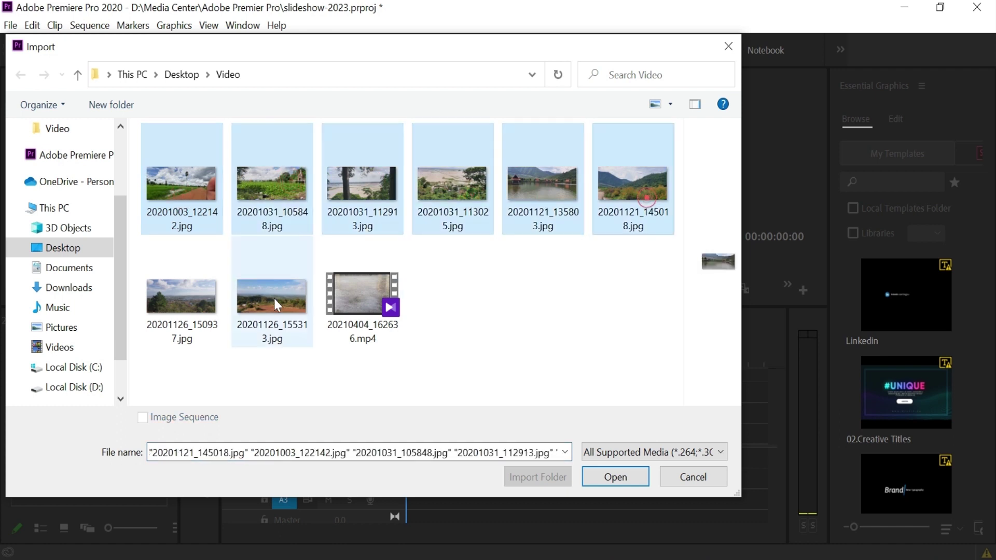
ctrl+click(182, 298)
ctrl+click(278, 311)
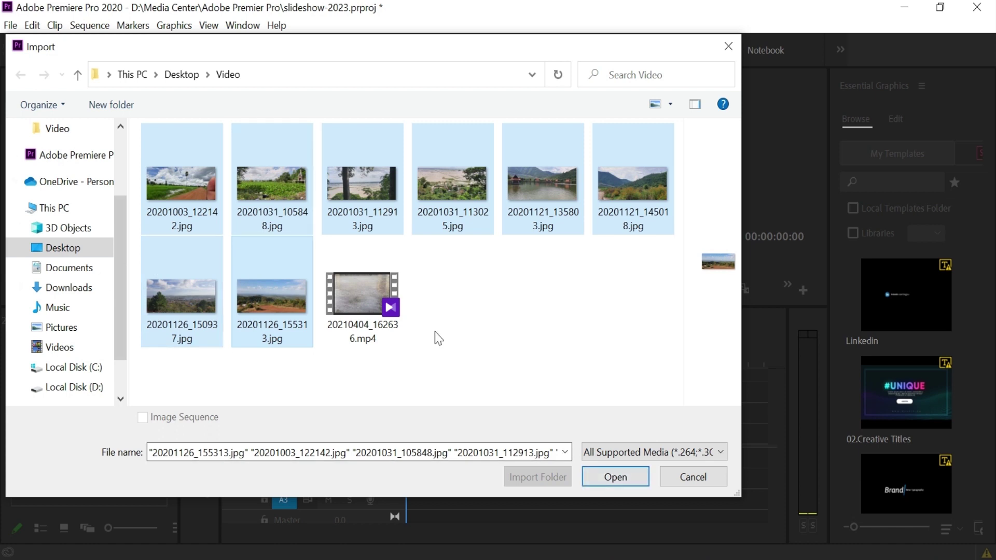
click(611, 480)
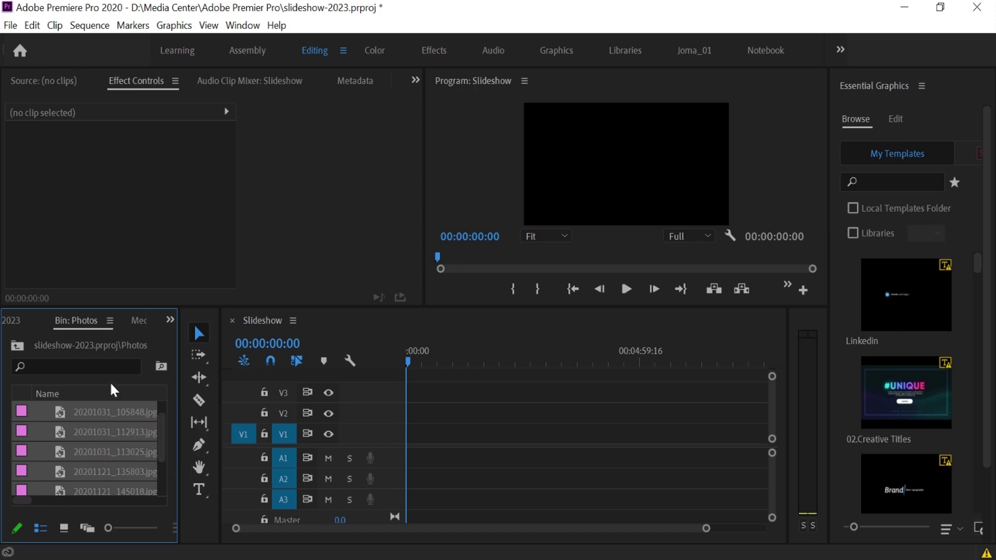
Select the imported photos in the Photos bin, starting with 20201003_122142.jpg
click(96, 440)
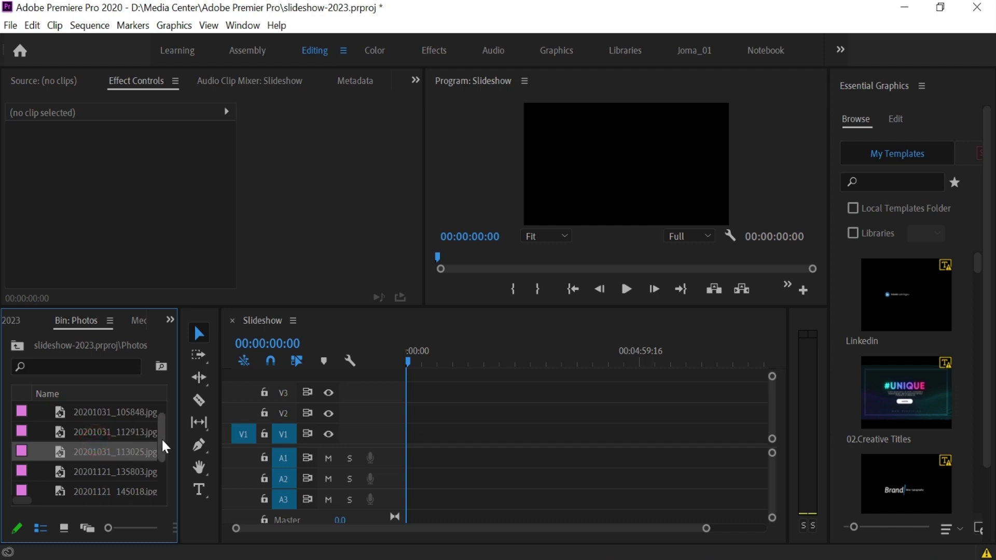
drag(162, 439, 163, 429)
click(91, 415)
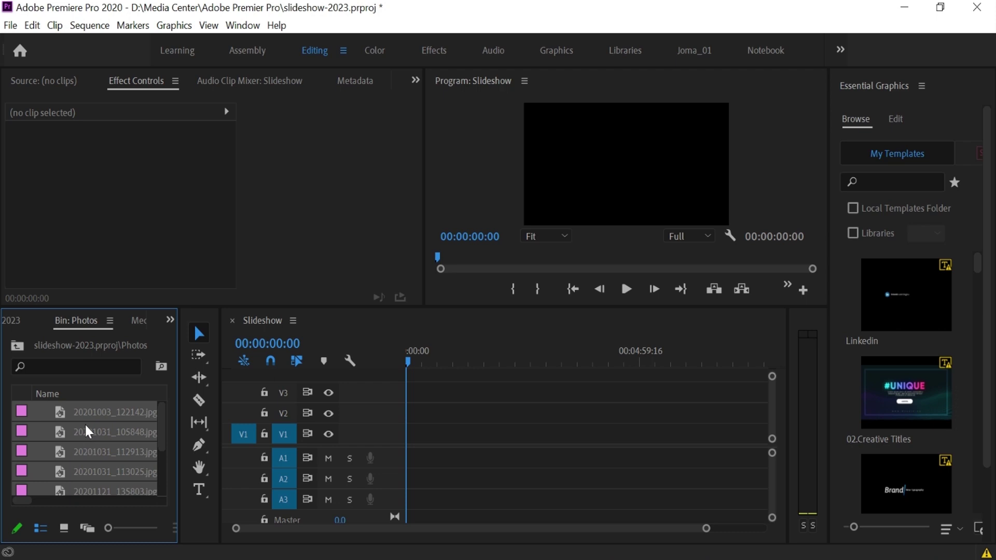
Drop all eight photos back to back on track V2, zoom in, and select the first clip
click(97, 418)
mouse_move(99, 421)
mouse_down()
mouse_move(427, 415)
mouse_move(415, 416)
mouse_up()
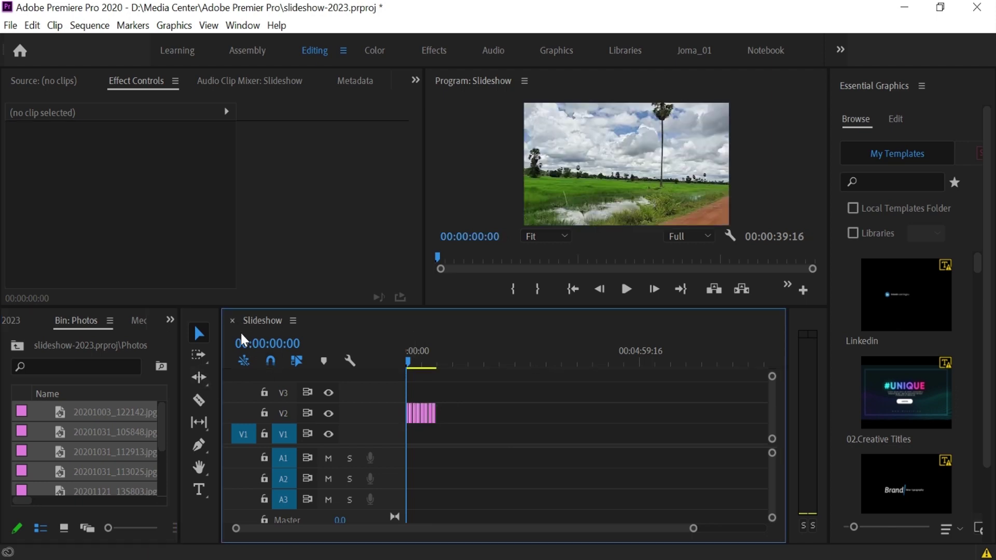
drag(693, 529, 547, 533)
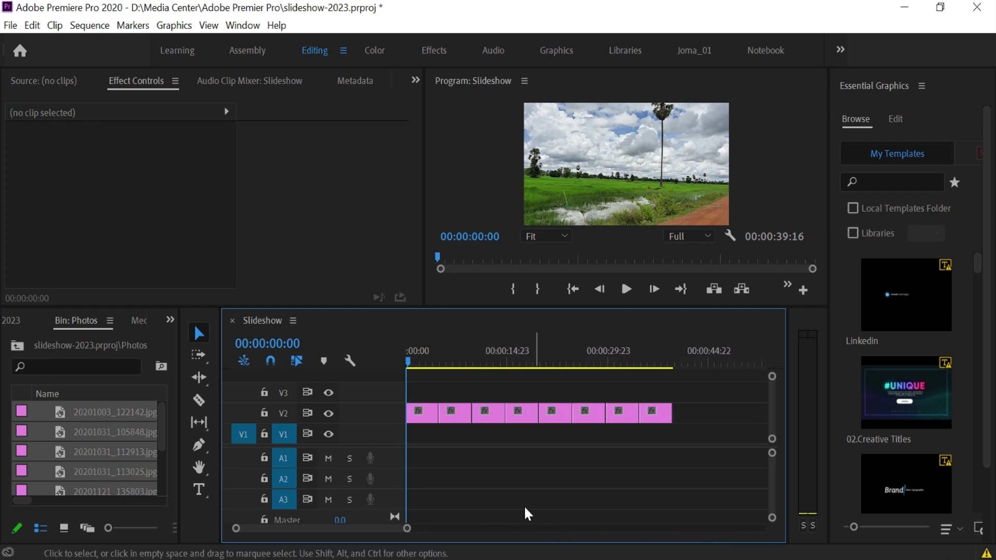
drag(409, 529, 401, 534)
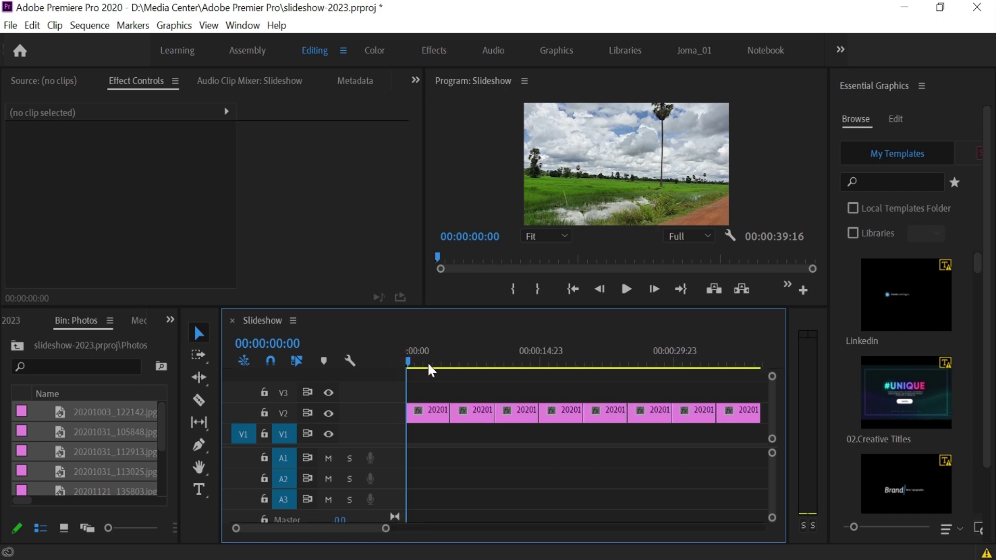
mouse_move(409, 364)
mouse_down()
mouse_move(516, 366)
mouse_move(407, 372)
mouse_up()
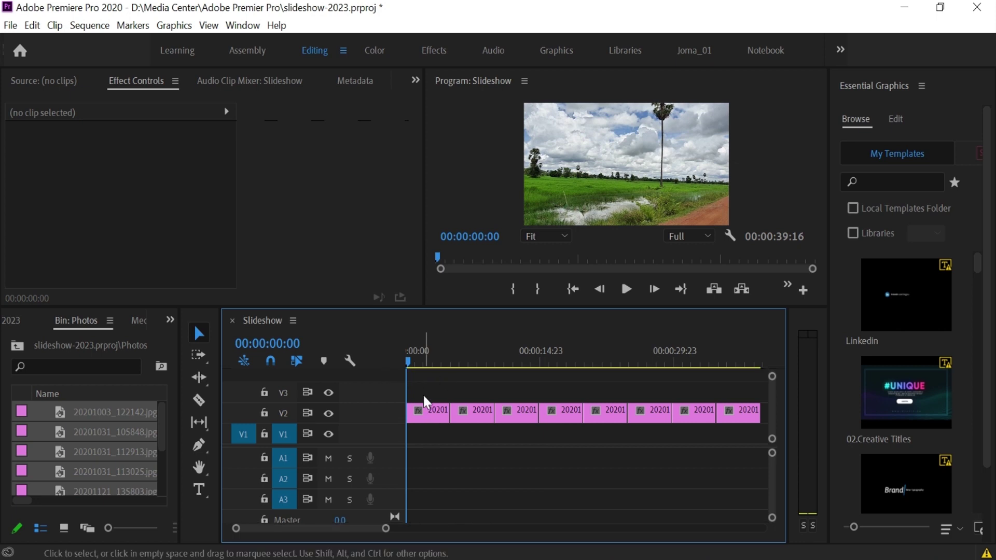
click(427, 413)
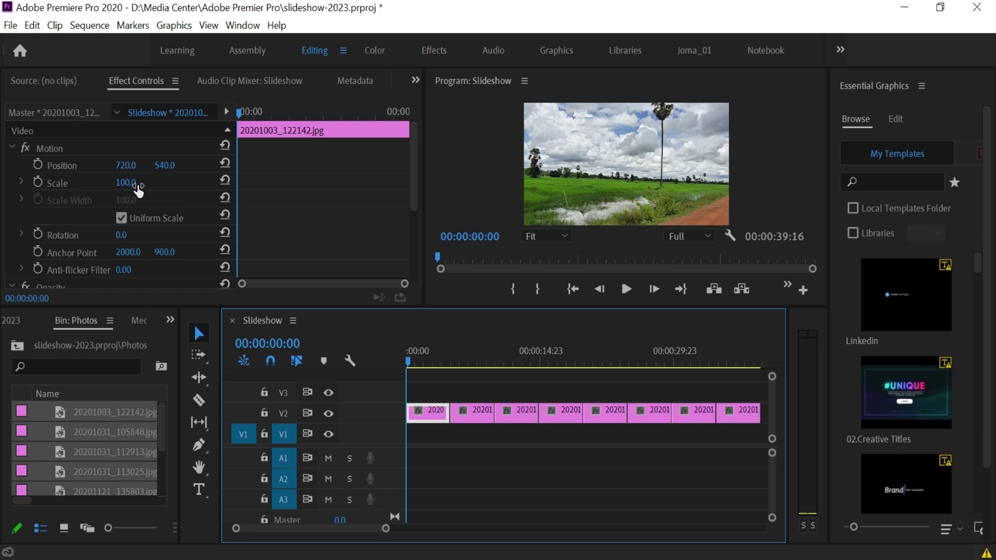
Scale the first photo clip down to 73 in Effect Controls
drag(124, 186, 100, 186)
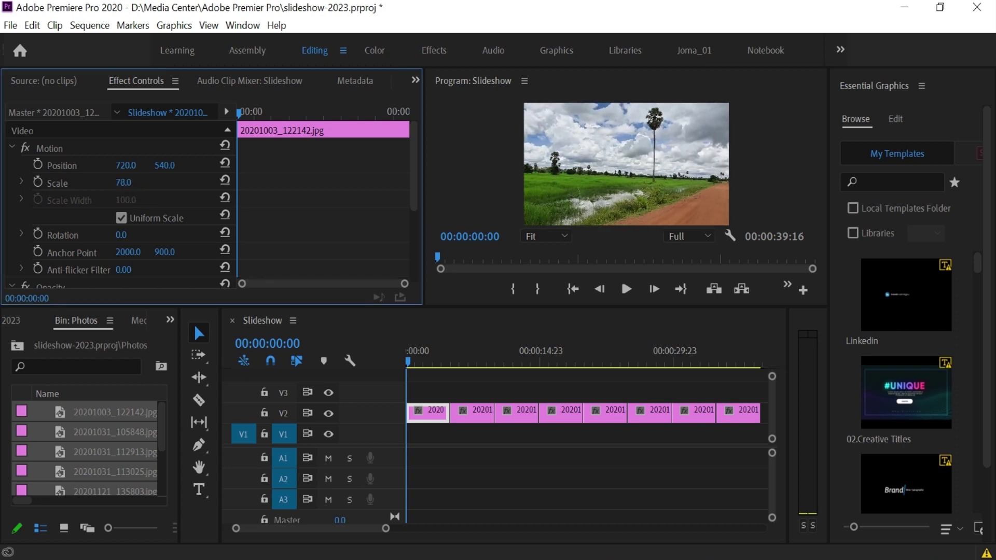
mouse_move(123, 182)
mouse_down()
mouse_move(137, 182)
mouse_move(120, 182)
mouse_up()
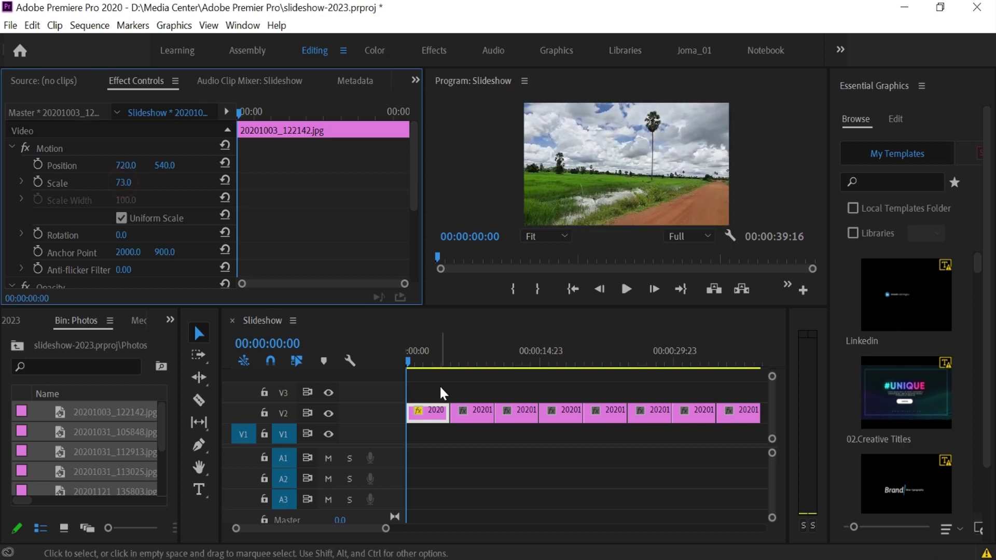
drag(414, 365, 477, 365)
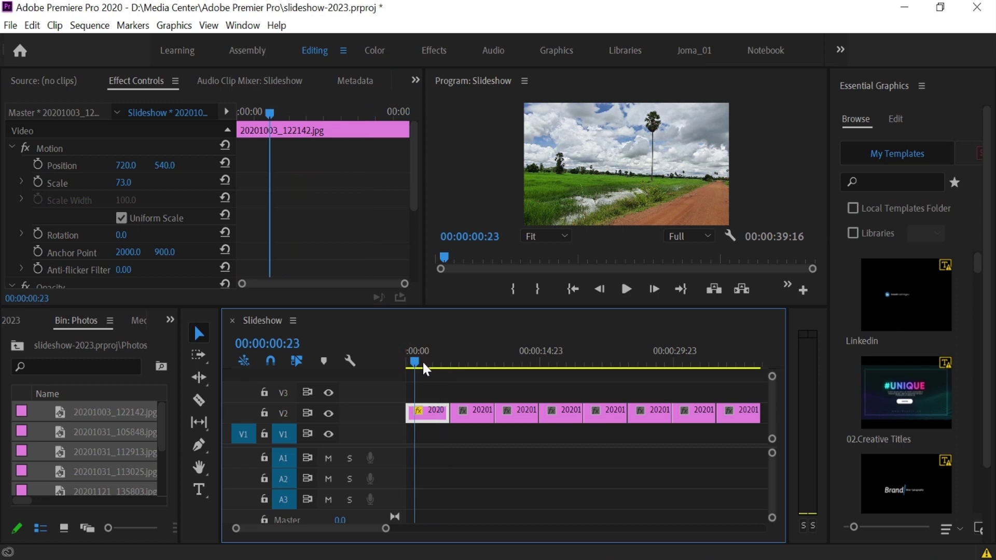
Scale the second photo clip to 63, then preview later photos and return to the start
drag(477, 366, 467, 366)
click(476, 415)
drag(126, 183, 103, 182)
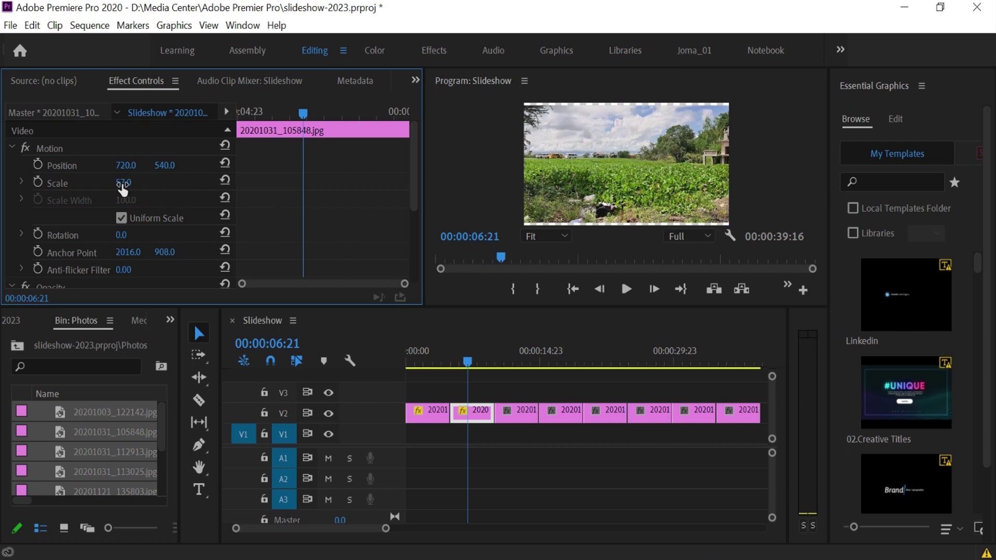
drag(121, 183, 125, 165)
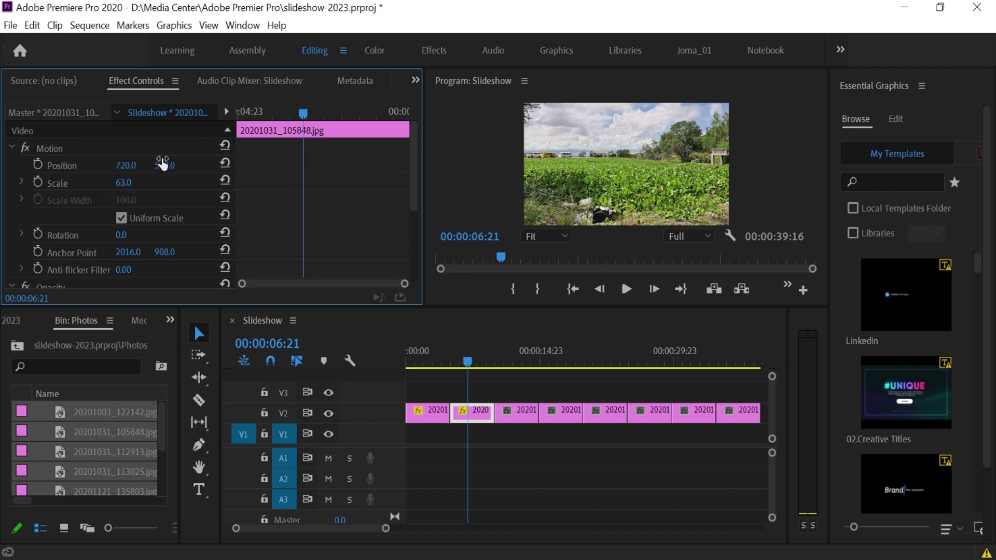
click(512, 418)
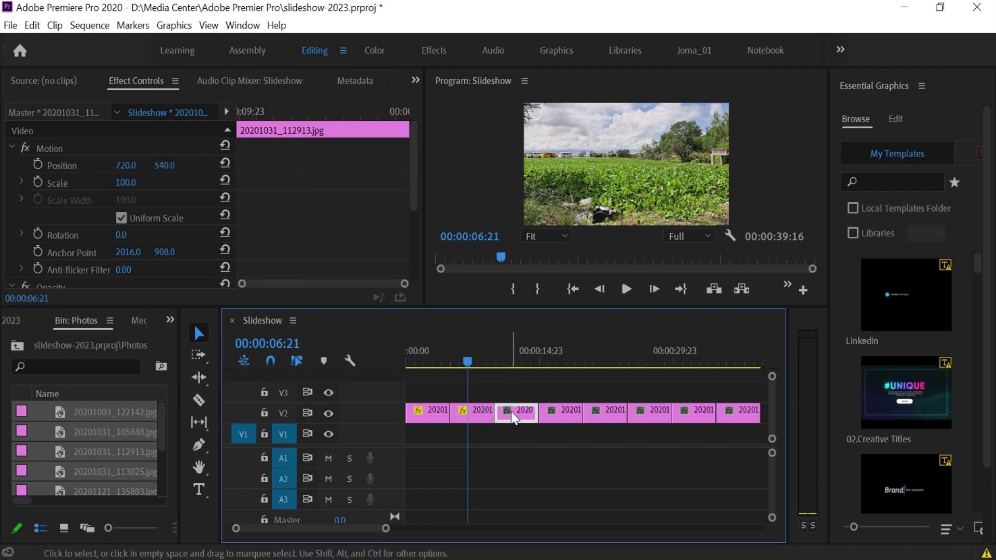
drag(471, 359, 601, 366)
key(Home)
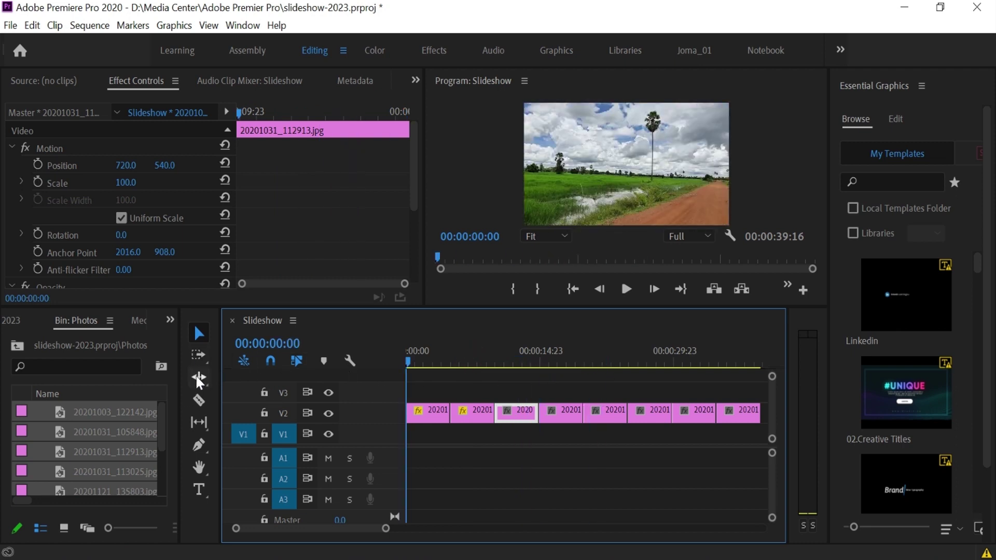
Show the Effects panel and expand Video Transitions > Dissolve
click(170, 320)
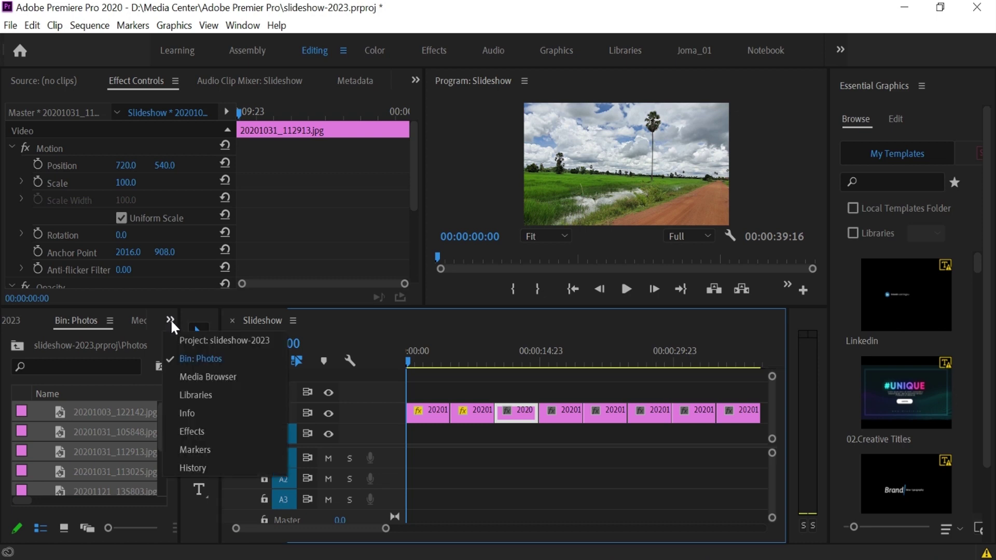
click(194, 436)
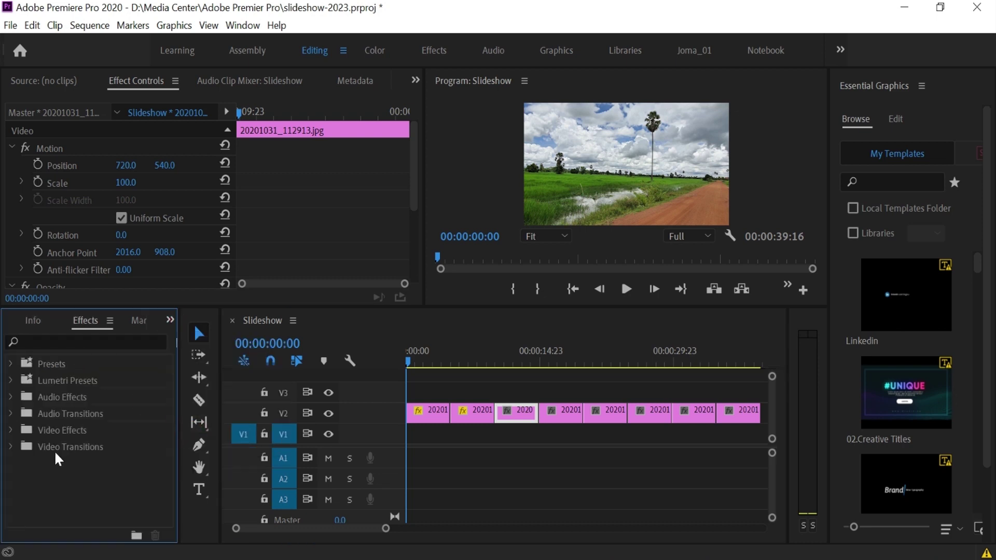
click(10, 446)
scroll(107, 444, down, 1)
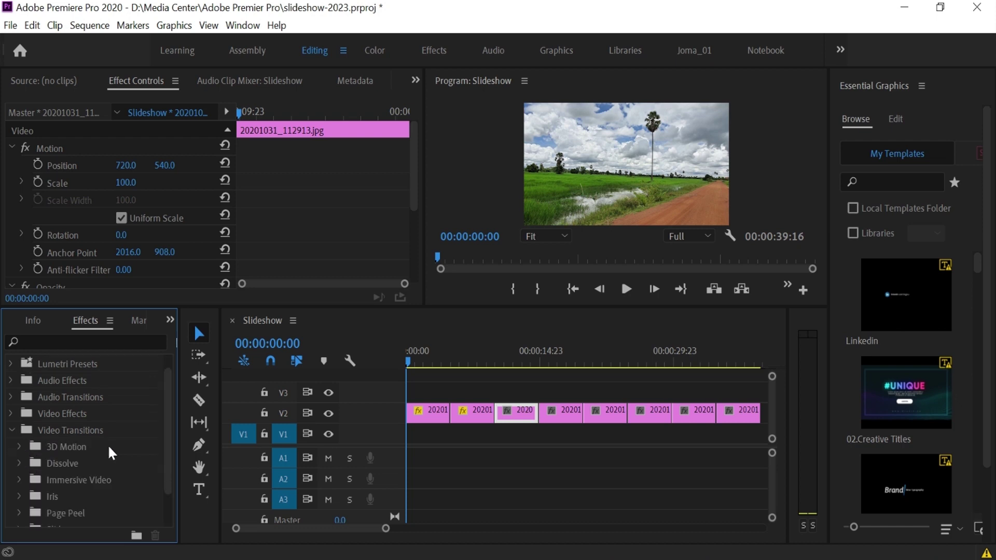
click(18, 463)
drag(168, 413, 168, 446)
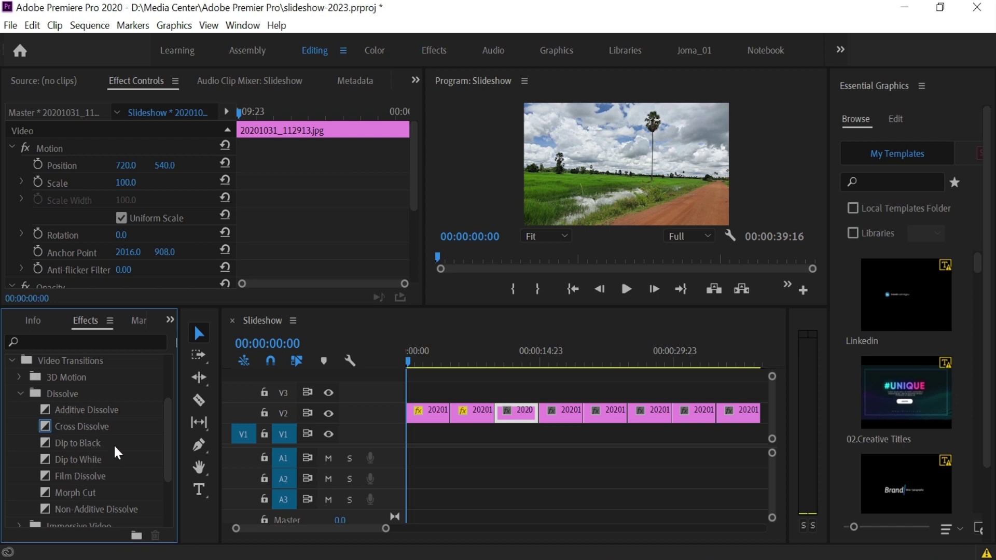
scroll(167, 460, down, 1)
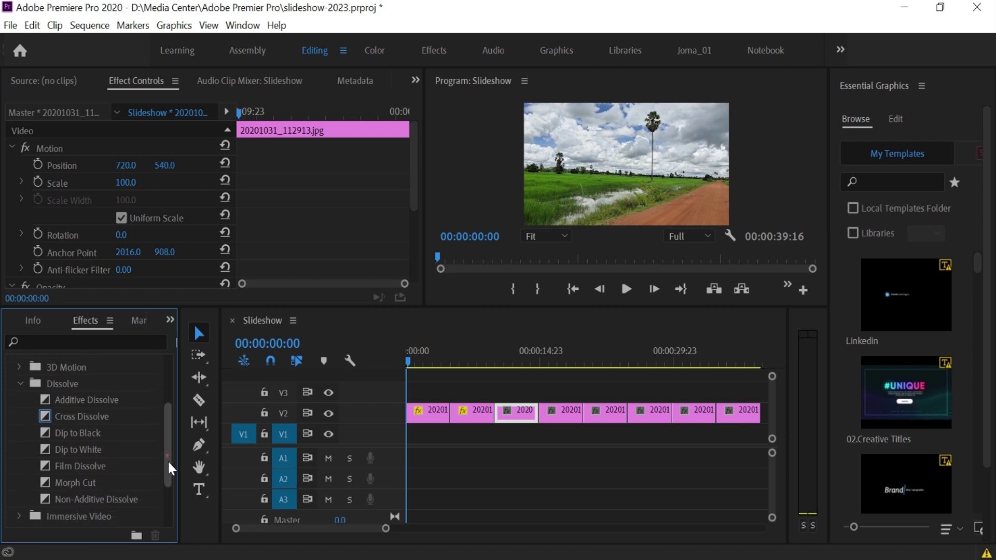
Place a Morph Cut transition between the first two photos on V2
click(74, 480)
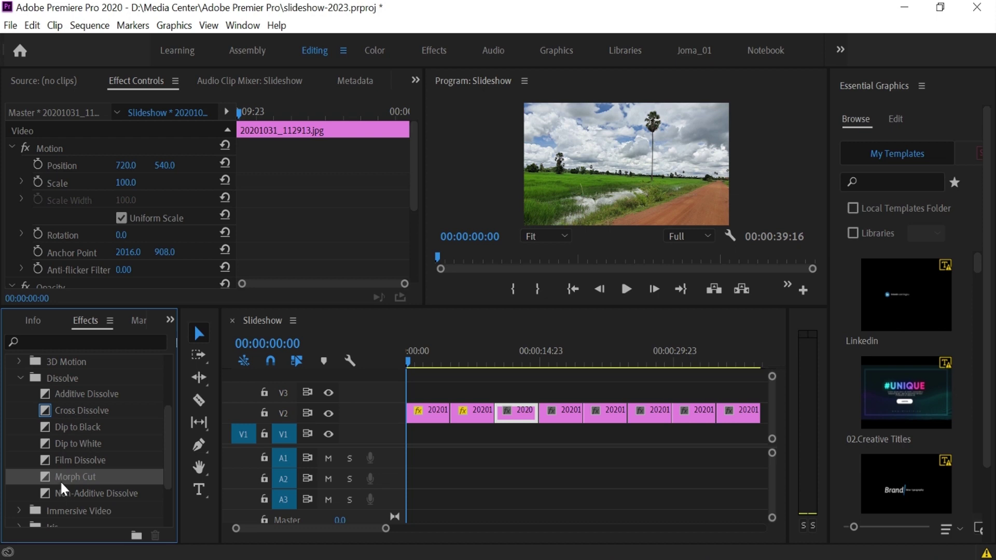
mouse_move(61, 480)
mouse_down()
mouse_move(443, 432)
mouse_move(88, 490)
mouse_move(451, 431)
mouse_move(450, 415)
mouse_up()
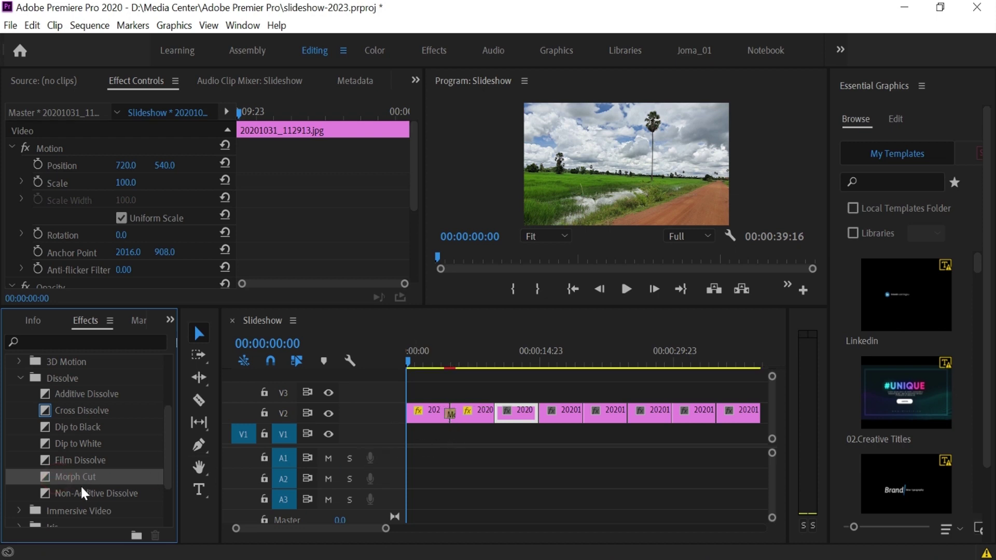
mouse_move(73, 481)
mouse_down()
mouse_move(446, 450)
mouse_move(494, 418)
mouse_up()
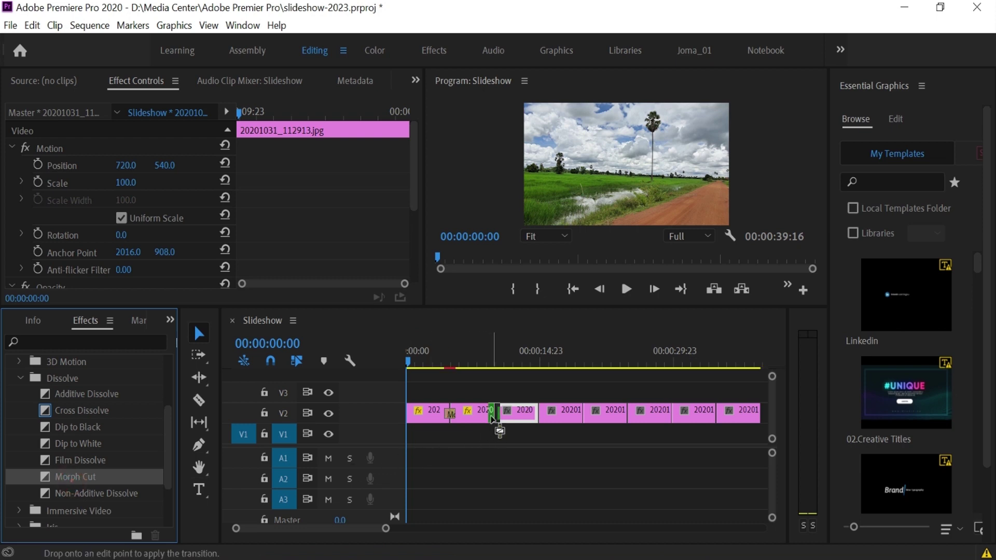
Add Cross Dissolve transitions at each of the next five V2 cuts
drag(66, 410, 538, 421)
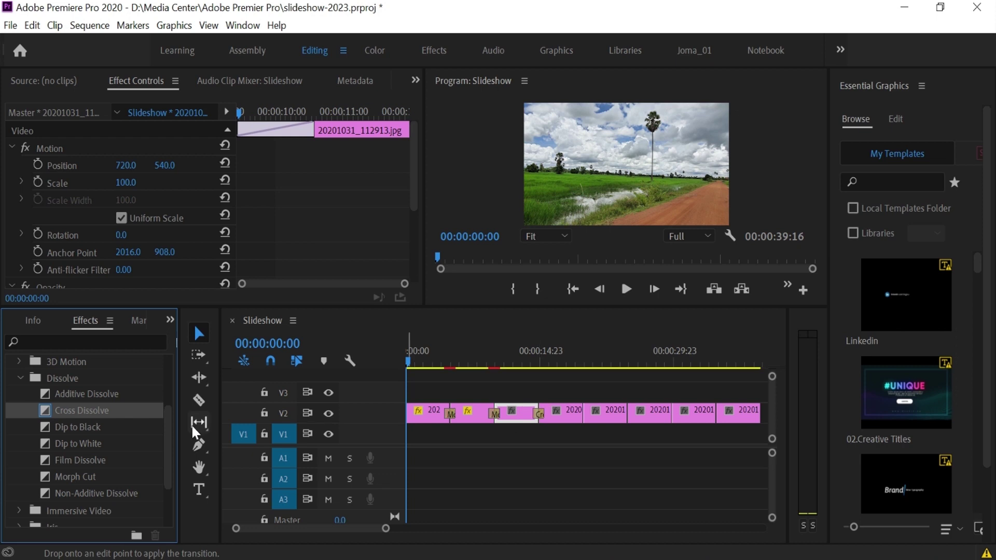
drag(72, 410, 583, 418)
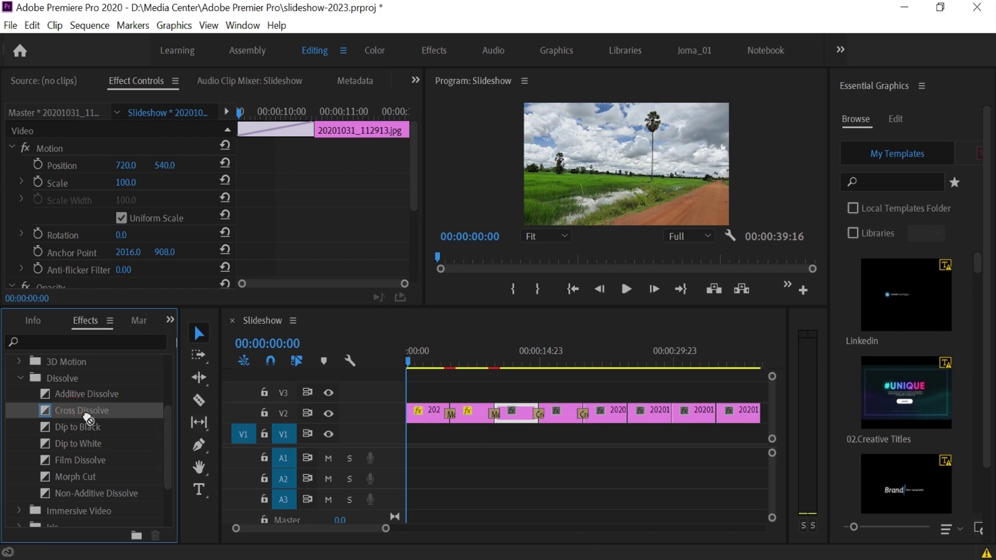
drag(88, 419, 626, 419)
drag(83, 411, 673, 414)
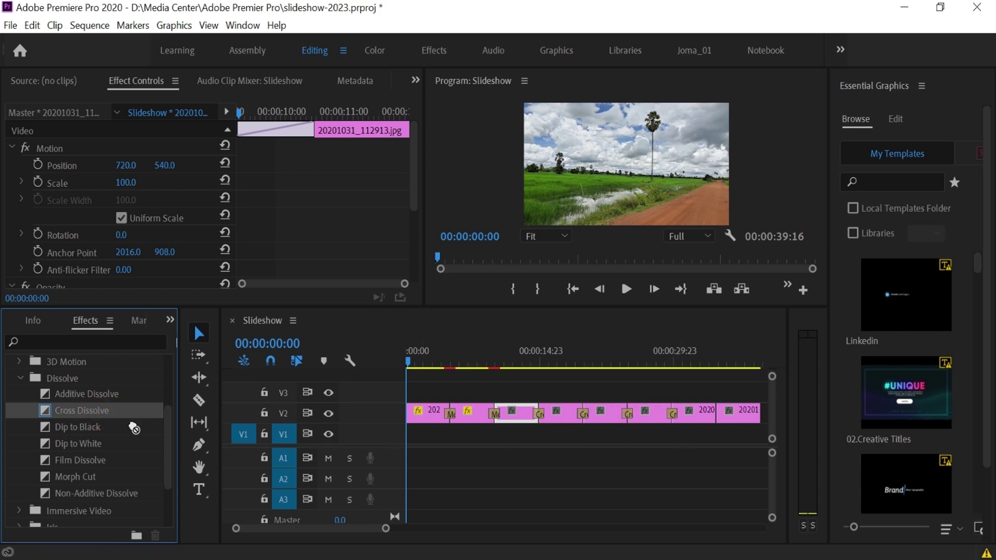
drag(134, 428, 717, 415)
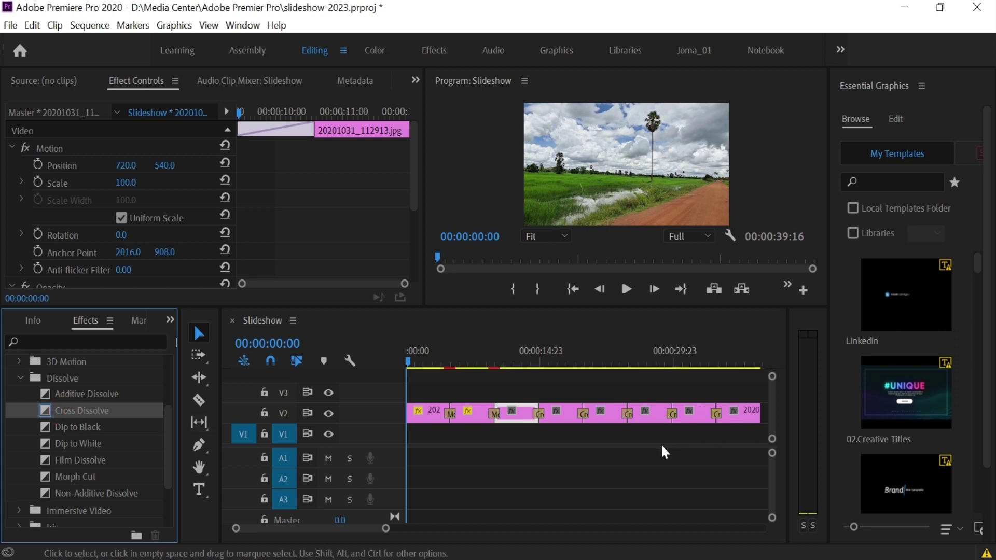
mouse_move(333, 524)
mouse_down()
mouse_move(356, 522)
mouse_move(328, 524)
mouse_up()
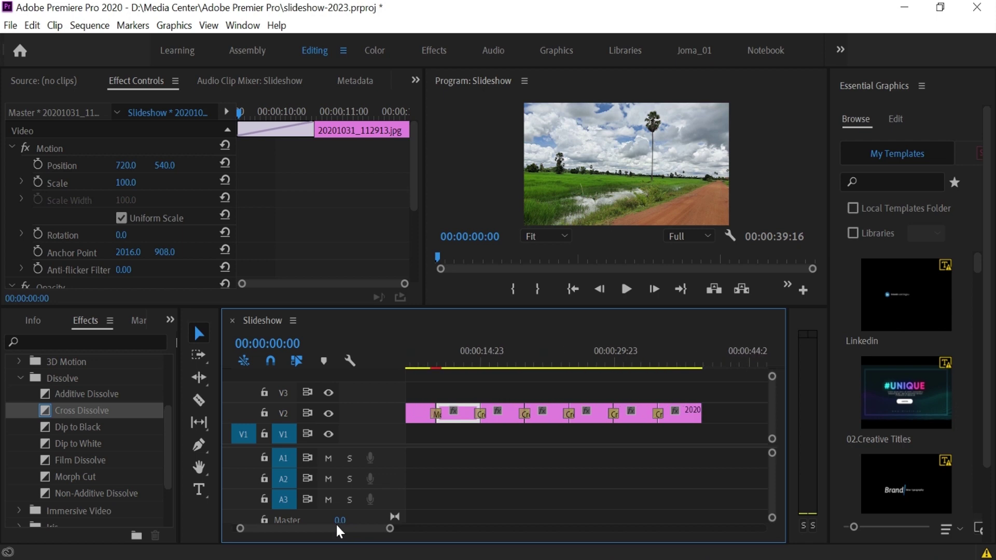
drag(386, 529, 424, 528)
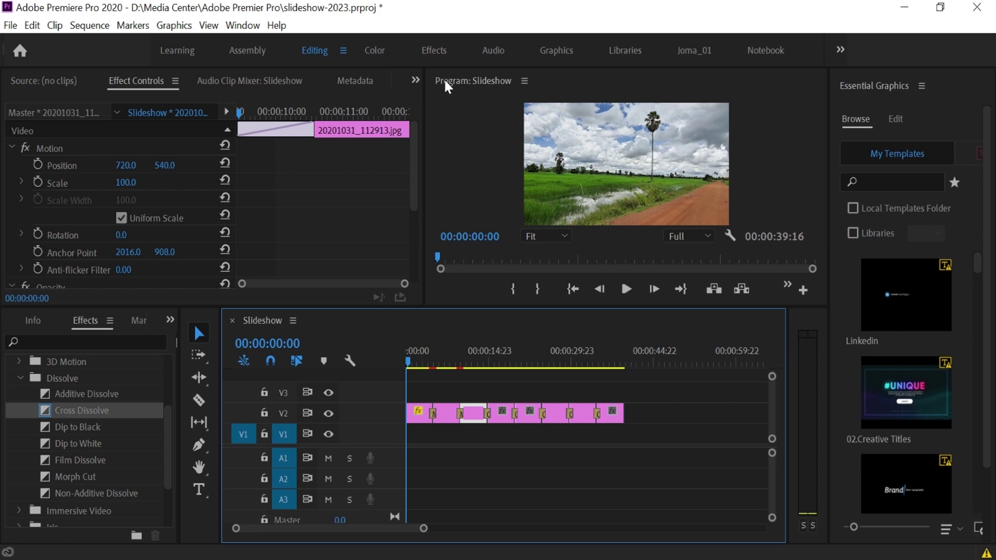
click(464, 82)
Maximize the Program monitor and play the slideshow, stopping around 00:00:11
key(grave)
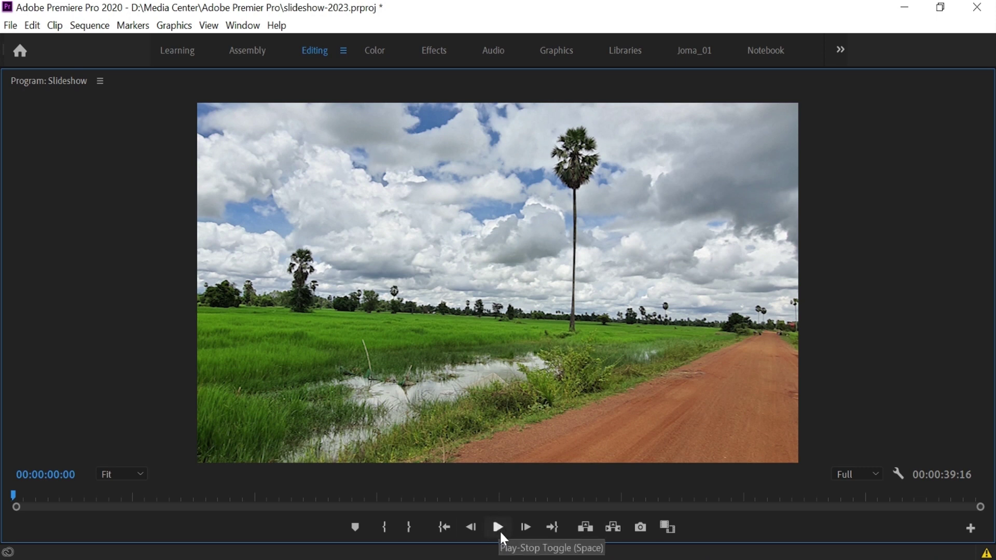
click(500, 530)
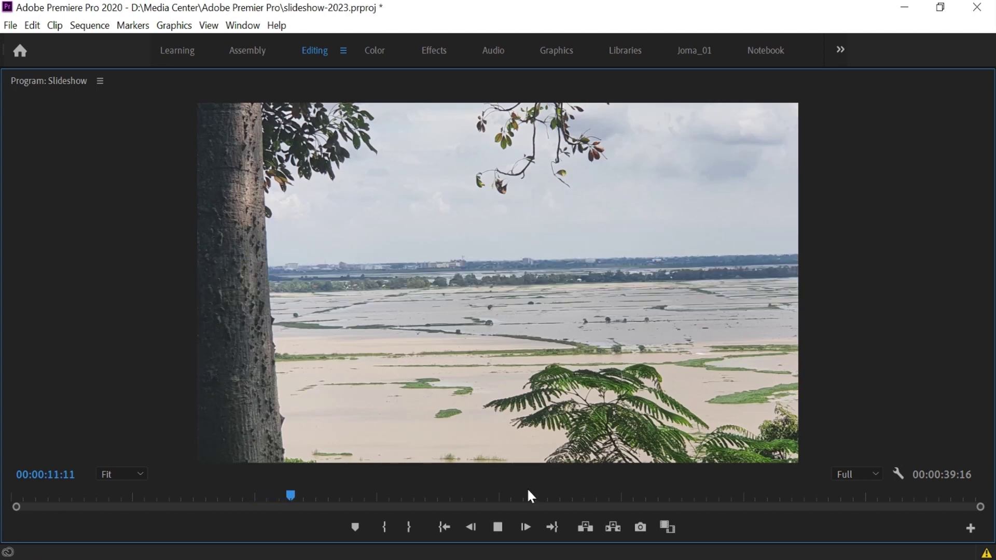
click(496, 527)
Restore the full layout and delete the Morph Cut between the first two photos
double_click(55, 82)
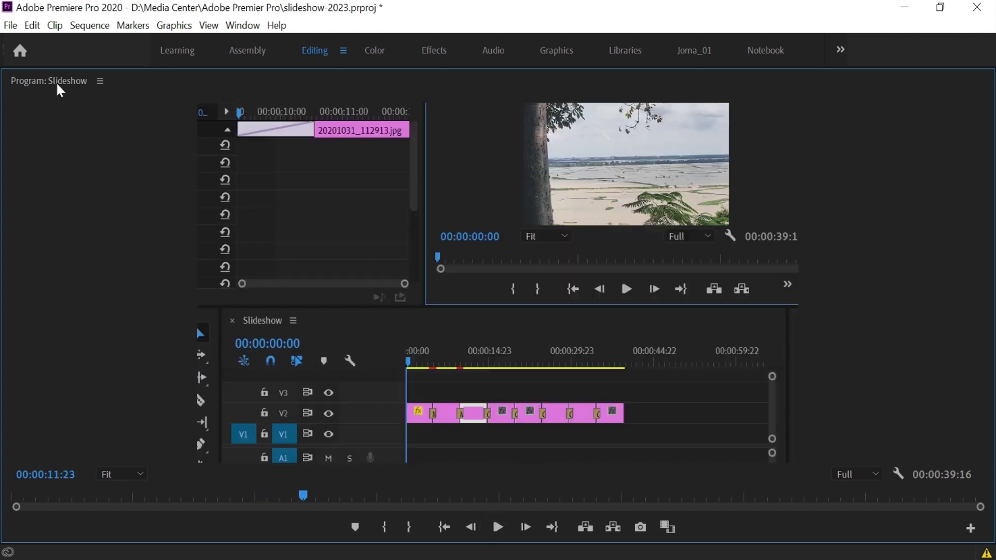
click(435, 415)
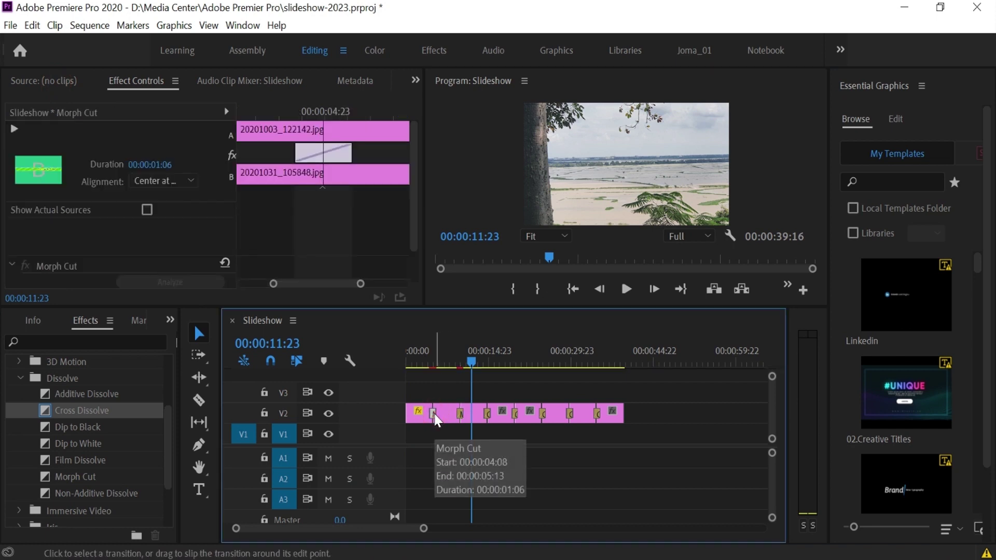
mouse_move(470, 362)
mouse_down()
mouse_move(512, 367)
mouse_move(469, 364)
mouse_up()
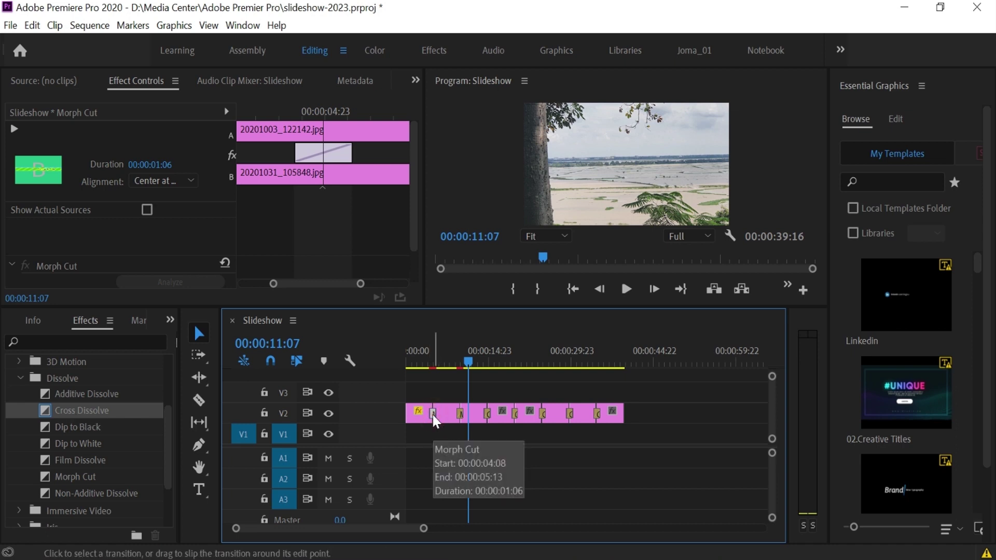
key(Delete)
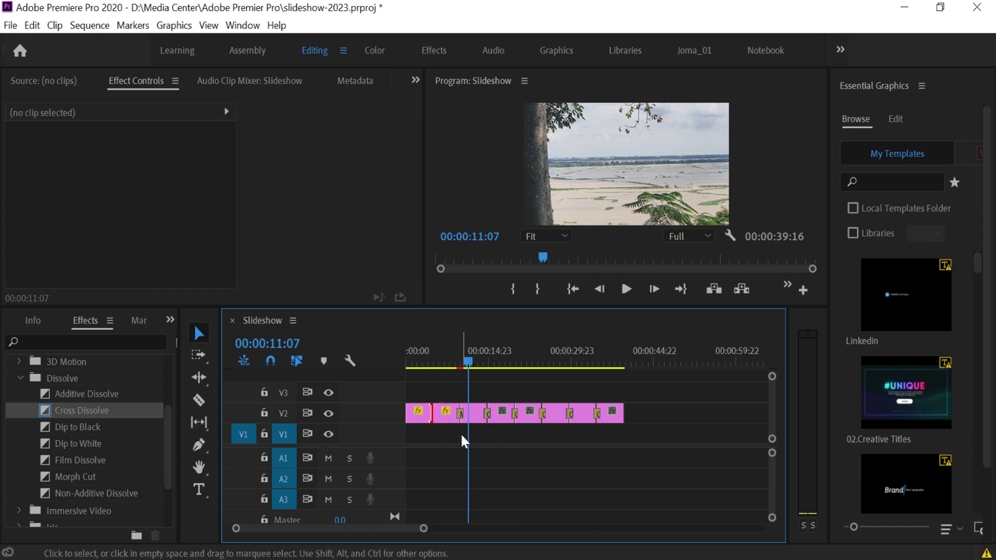
Delete the next transitions on V2 so only the last three cuts keep dissolves
drag(467, 363, 420, 363)
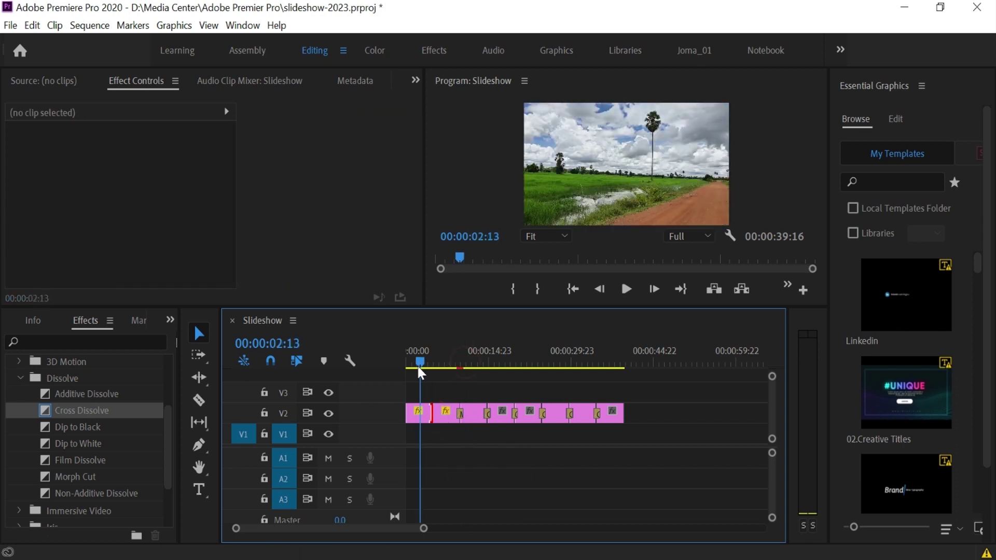
drag(424, 529, 407, 537)
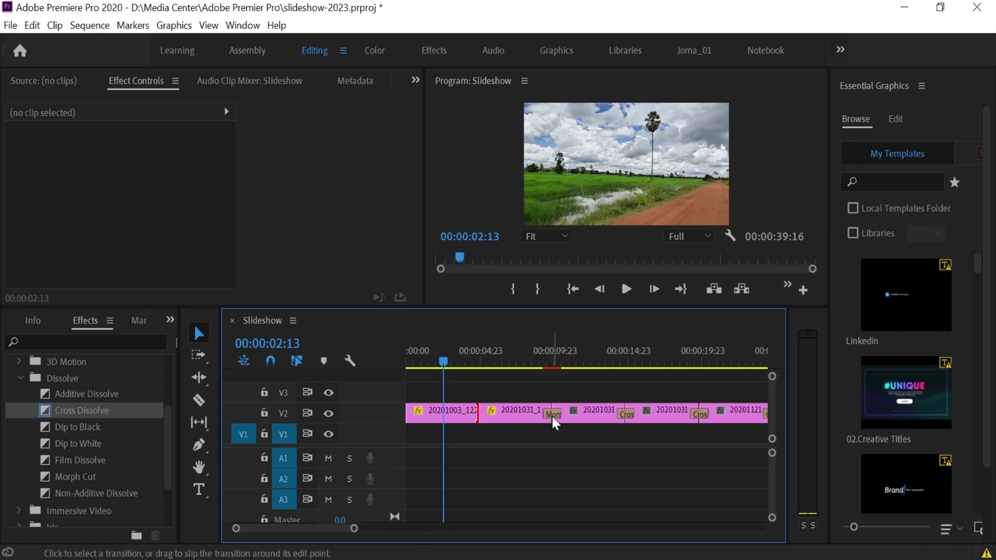
click(552, 415)
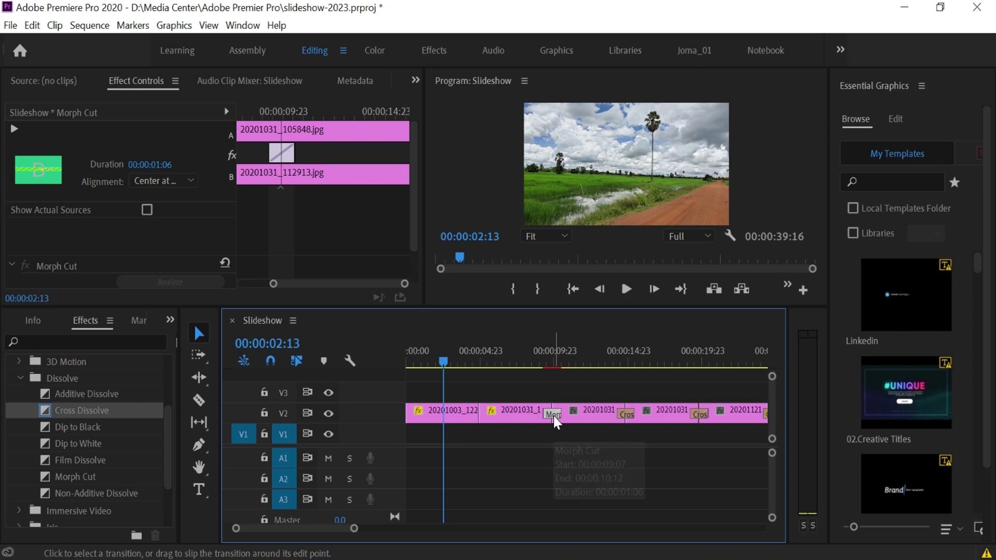
key(Delete)
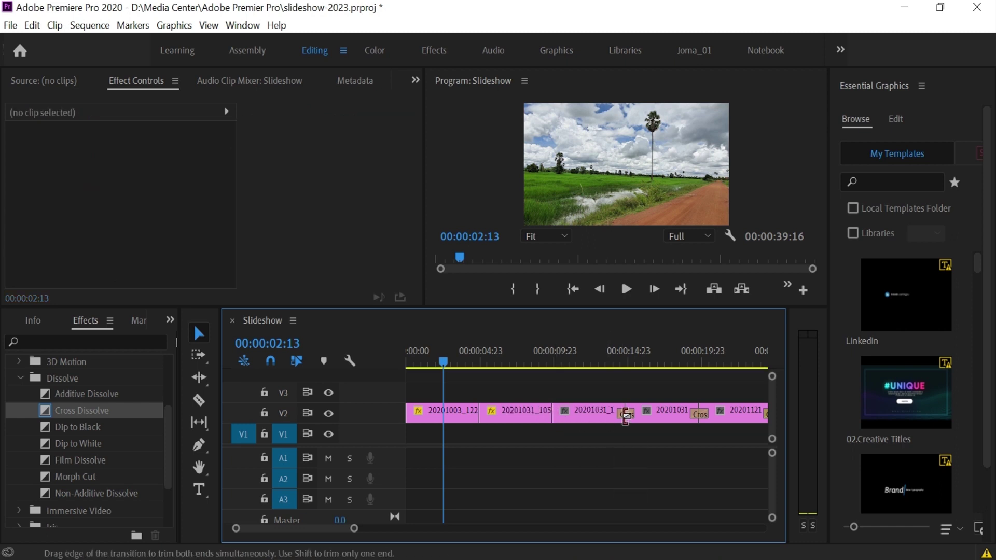
click(626, 415)
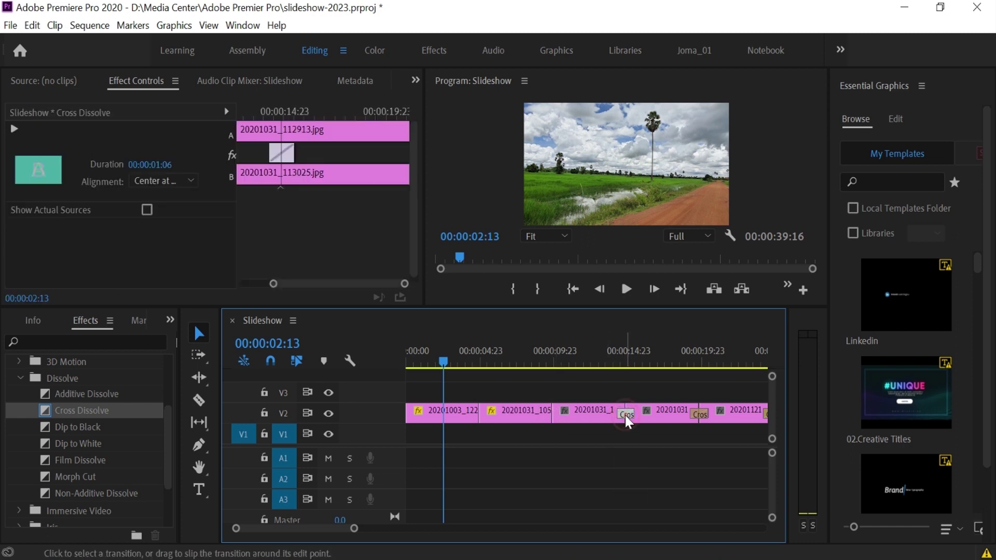
key(Delete)
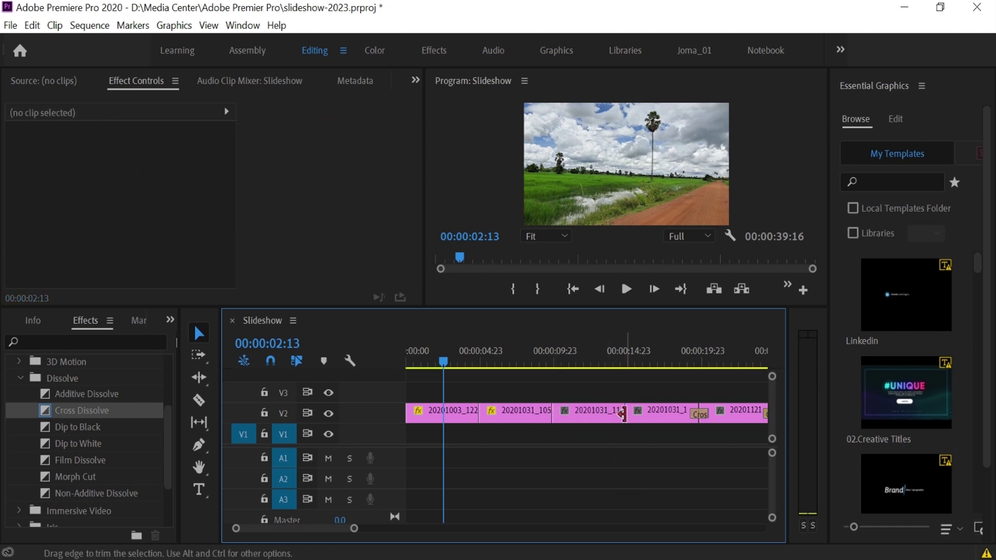
click(700, 415)
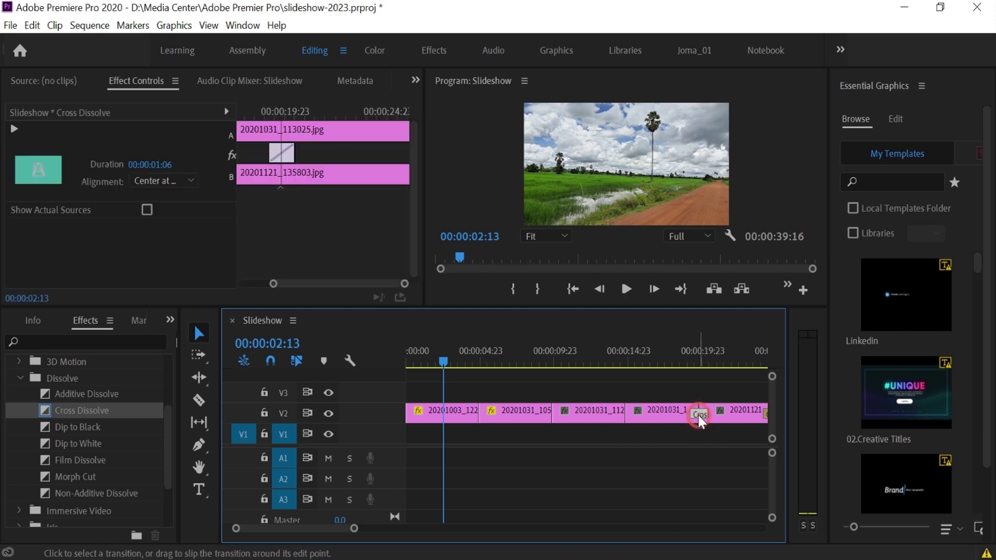
key(Delete)
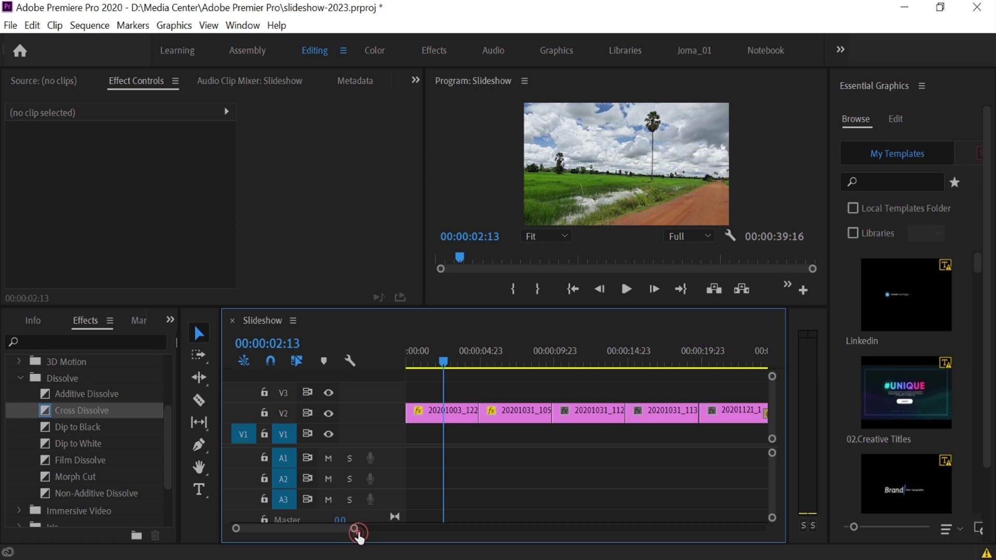
drag(354, 528, 387, 528)
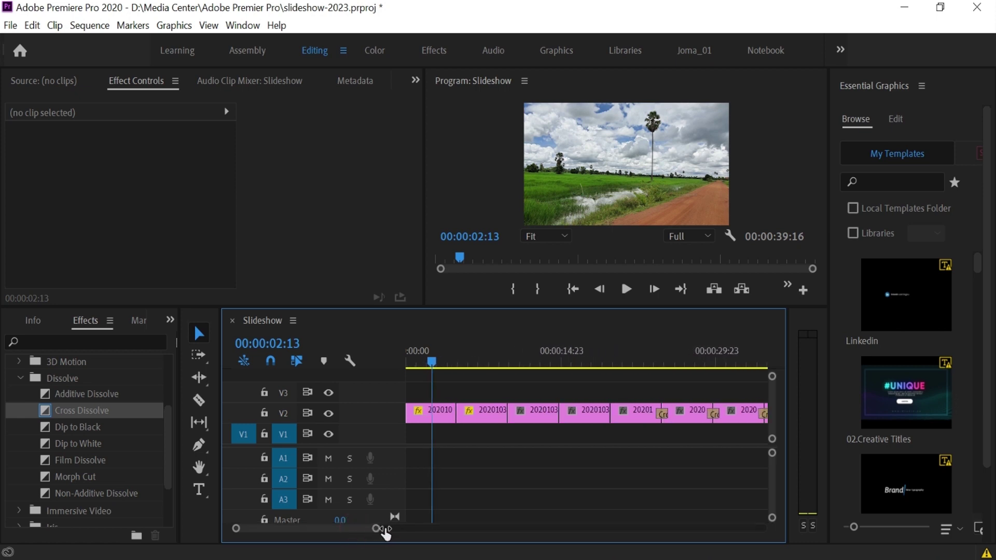
Drag Cross Dissolve back onto the first four V2 cuts so every cut has one
drag(89, 407, 452, 415)
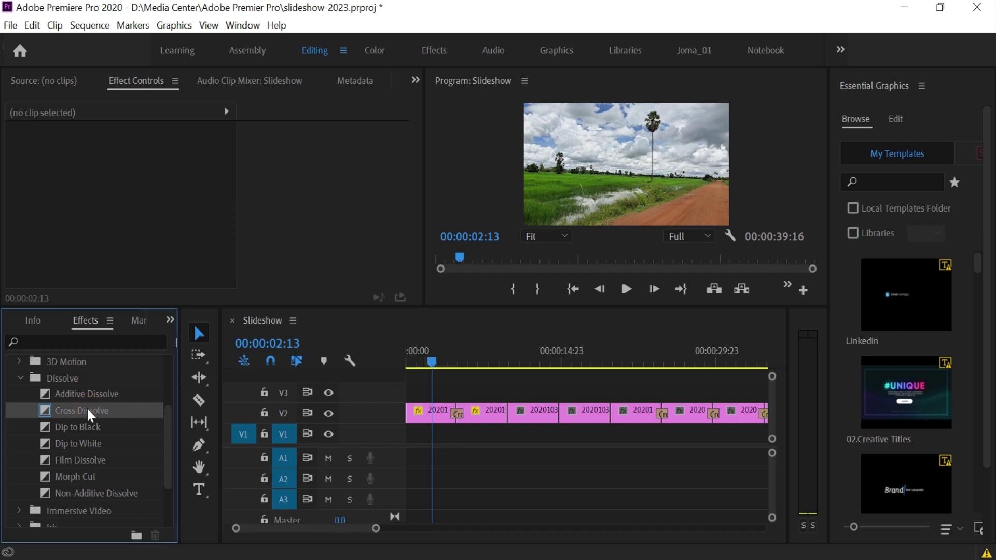
drag(87, 410, 507, 417)
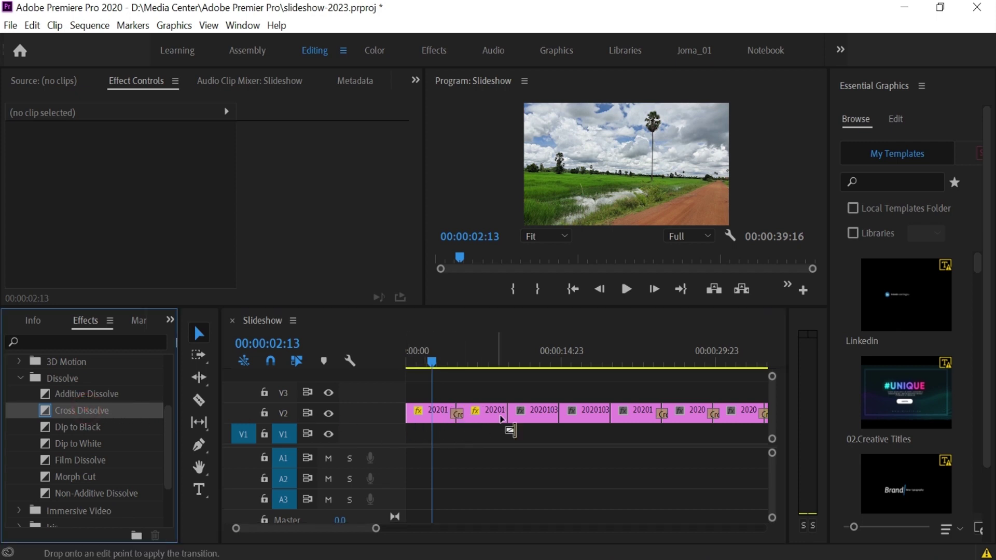
drag(79, 410, 590, 420)
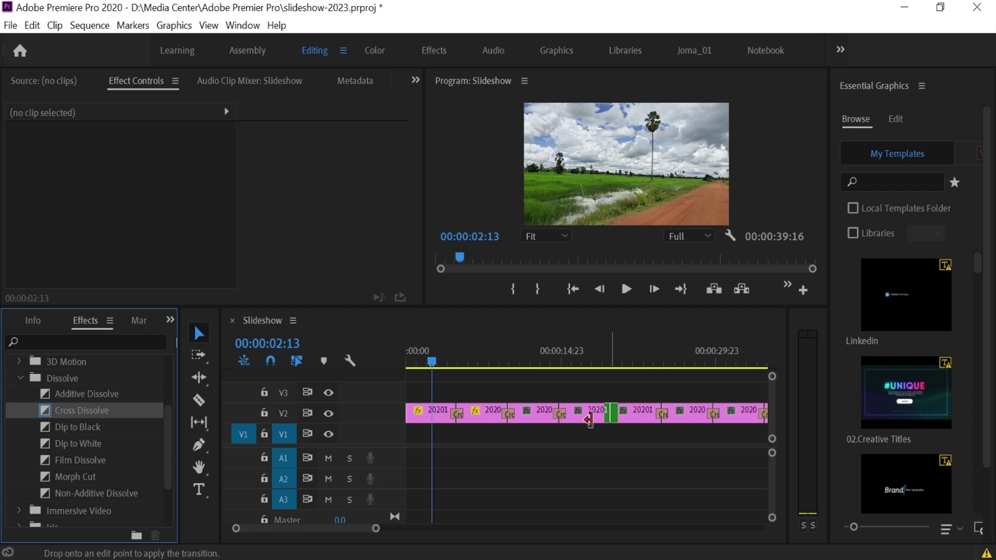
drag(429, 361, 381, 369)
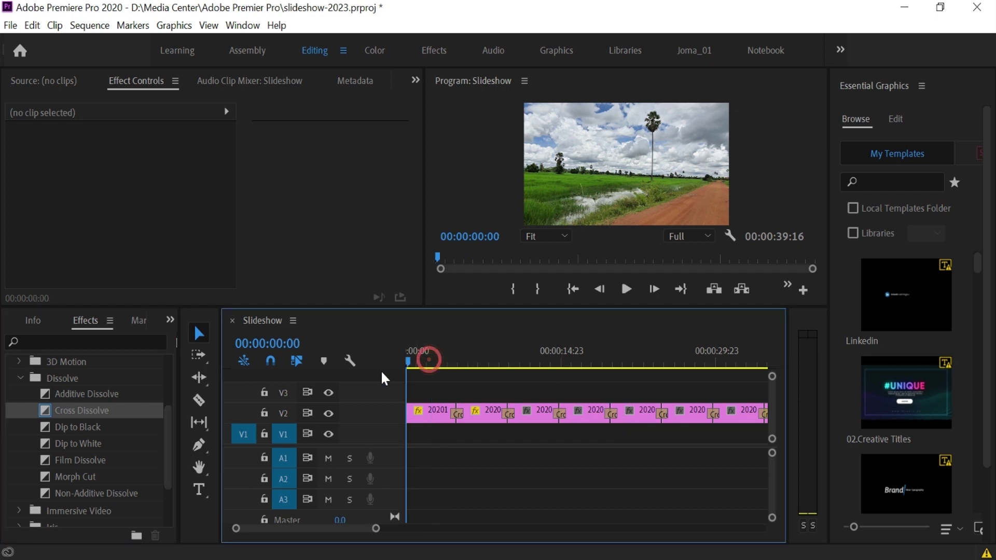
click(455, 83)
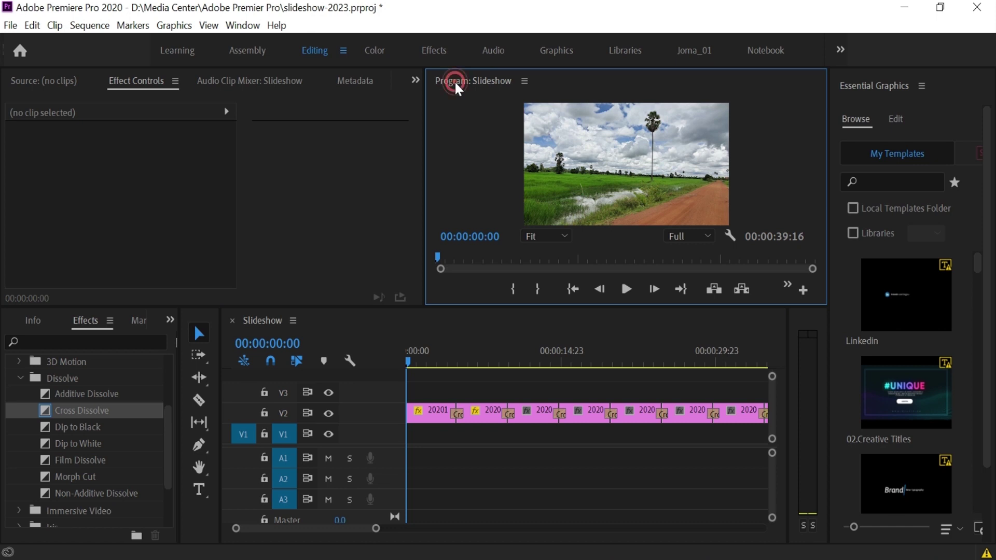
Play the slideshow in a maximized Program Monitor up to about 00:00:19:10, then restore the layout
double_click(454, 80)
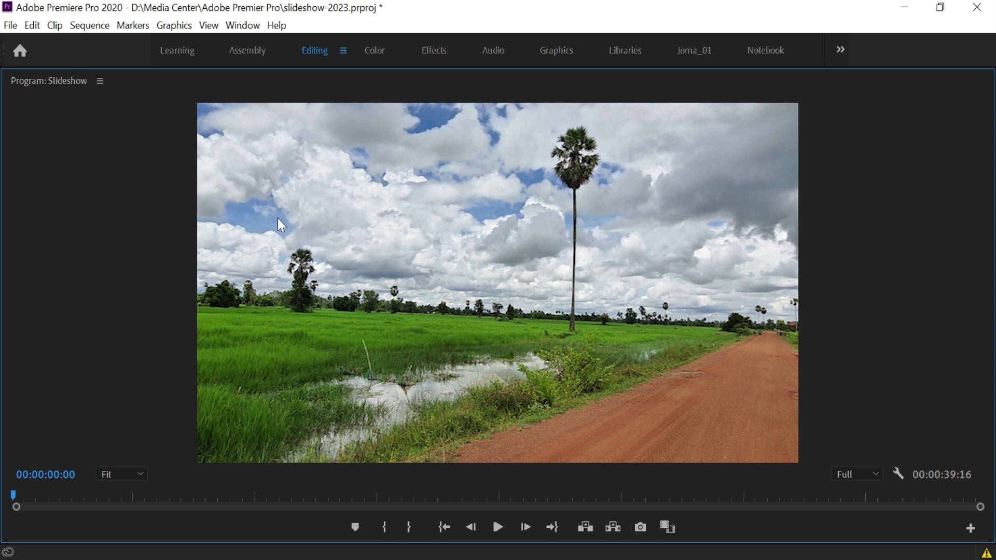
click(492, 528)
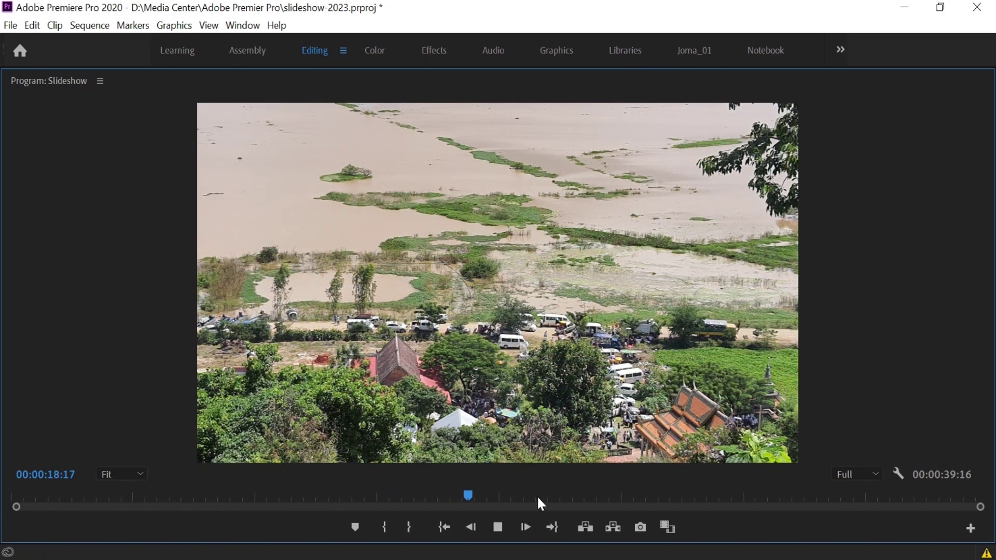
click(497, 527)
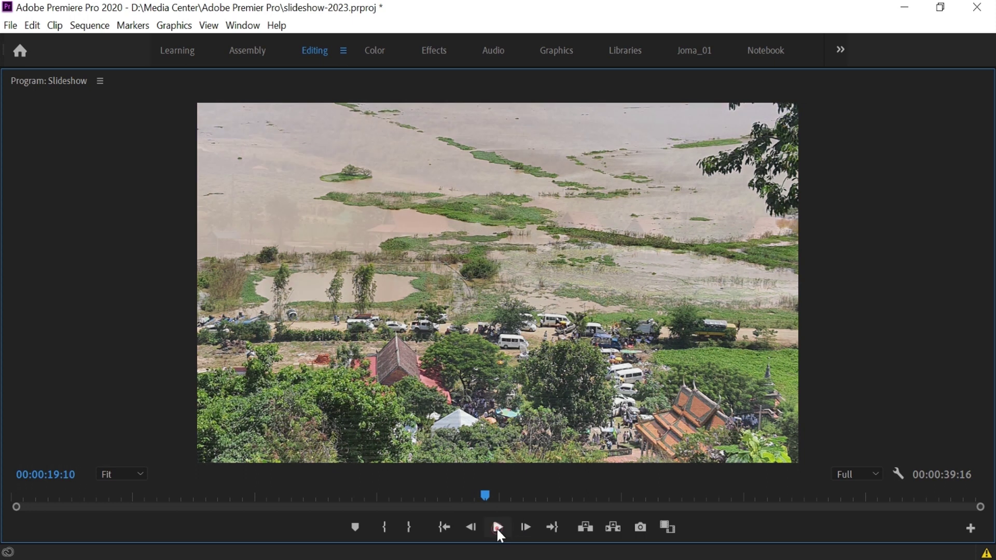
double_click(48, 83)
Scrub the Slideshow timeline, zoom out to show all eight clips, and rewind to 00:00:00:00
drag(605, 362, 371, 373)
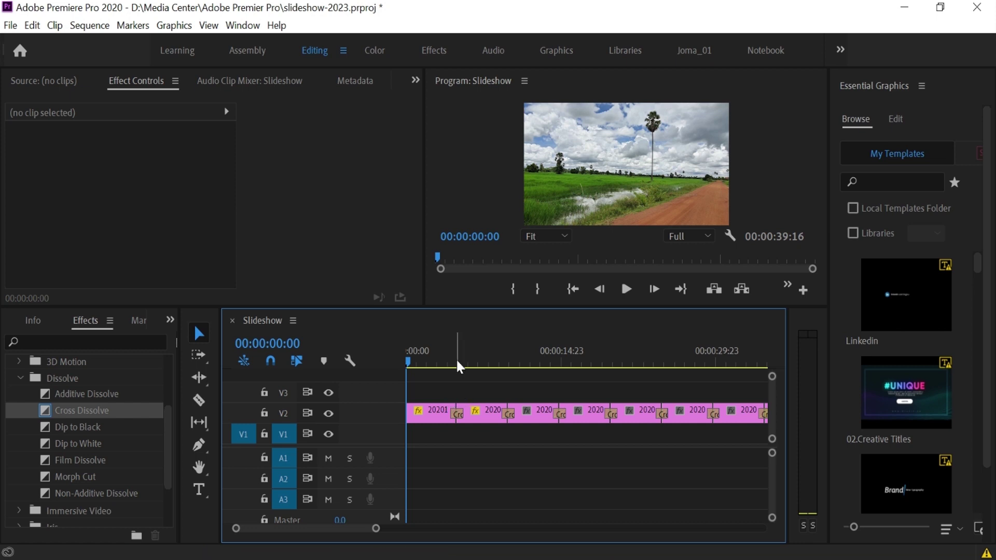
drag(409, 361, 429, 364)
drag(535, 366, 547, 367)
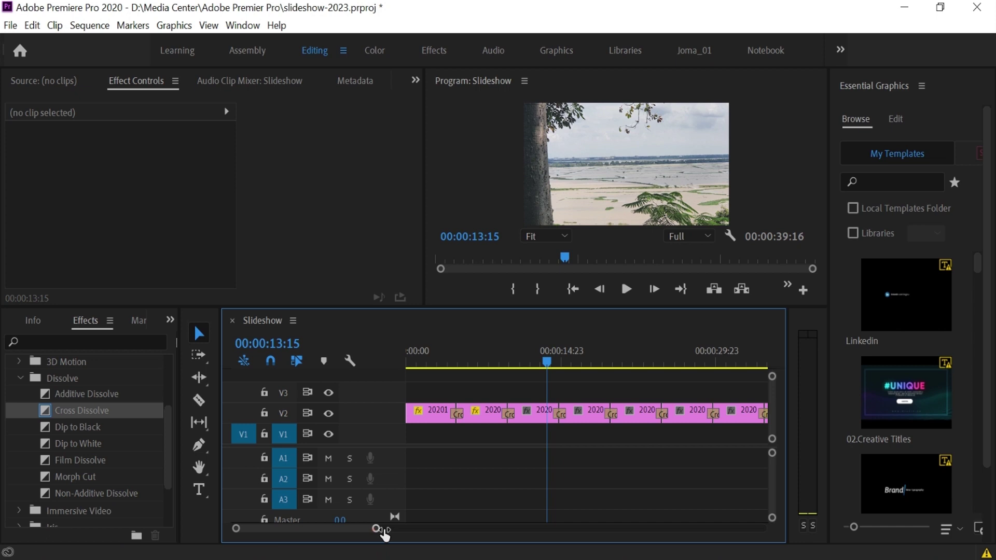
drag(376, 528, 413, 529)
drag(486, 363, 390, 362)
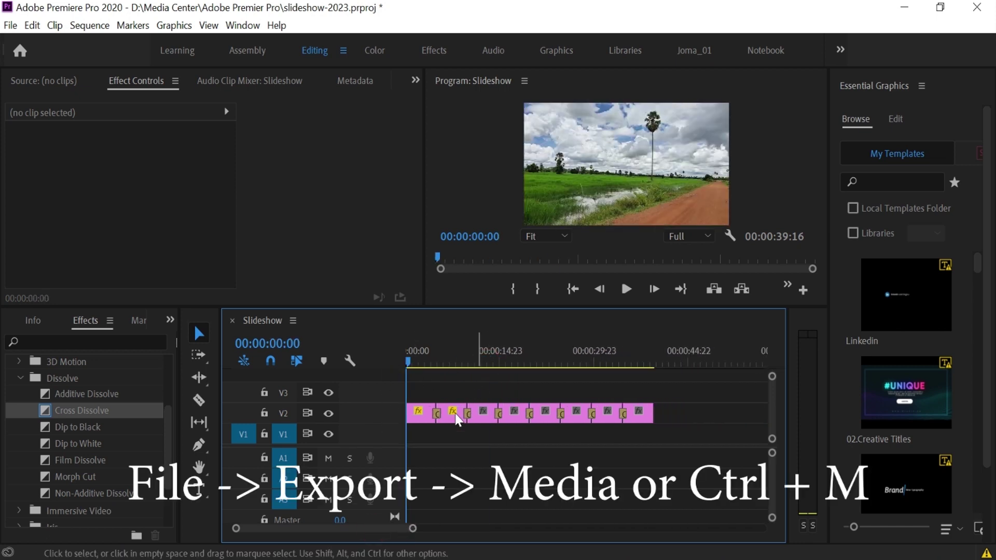
click(10, 26)
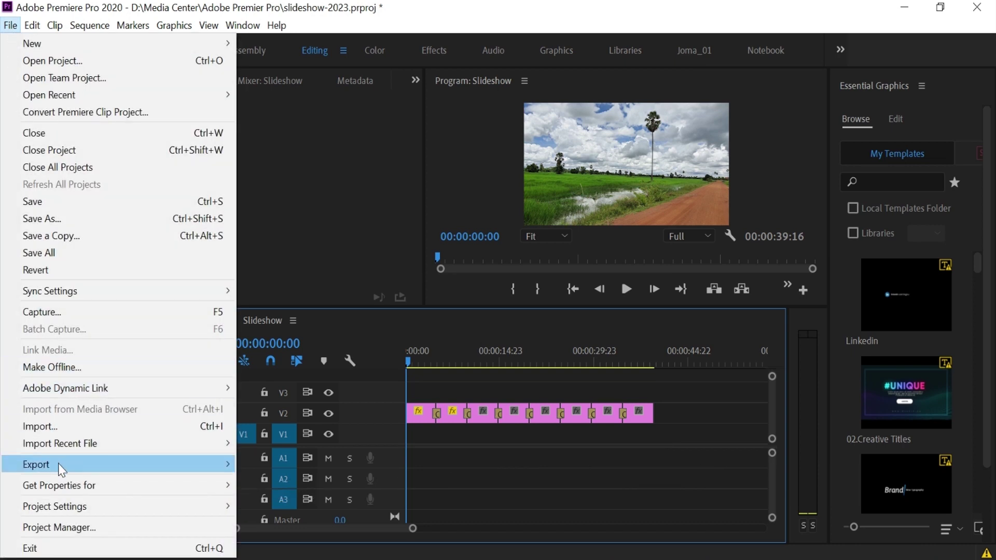
Open Export Settings with H.264 format and check the Slideshow.mp4 output location in the 13.0 folder
mouse_move(220, 472)
click(282, 280)
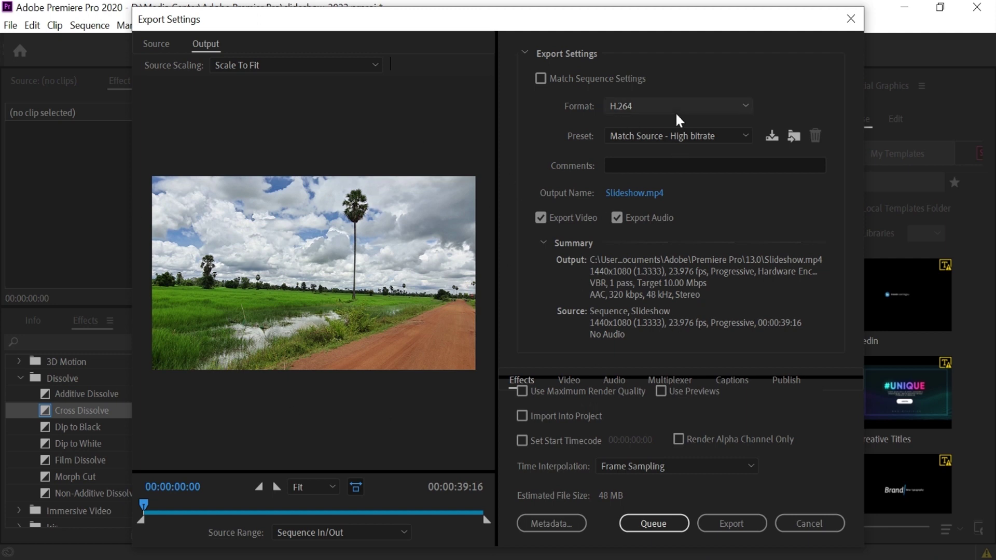
click(649, 106)
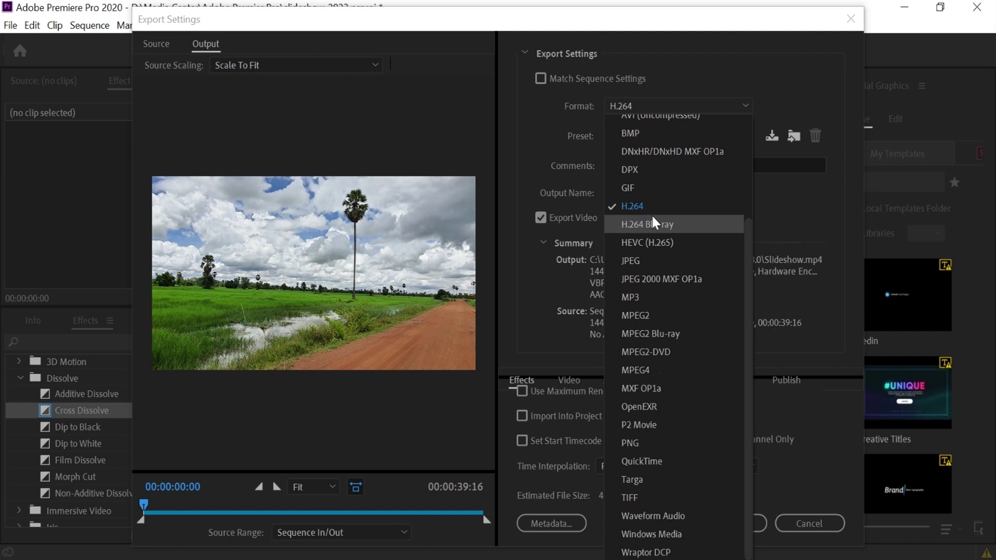
click(652, 207)
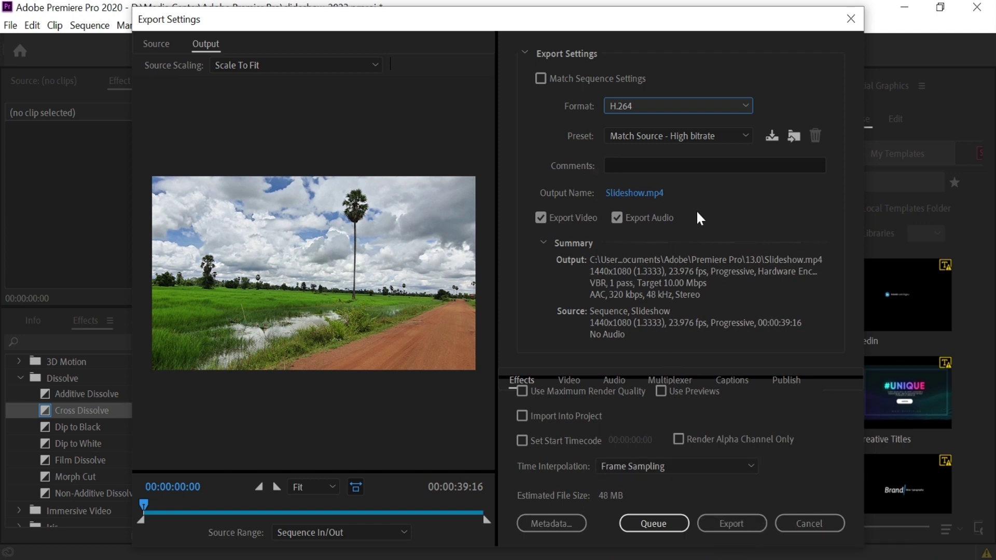
click(744, 193)
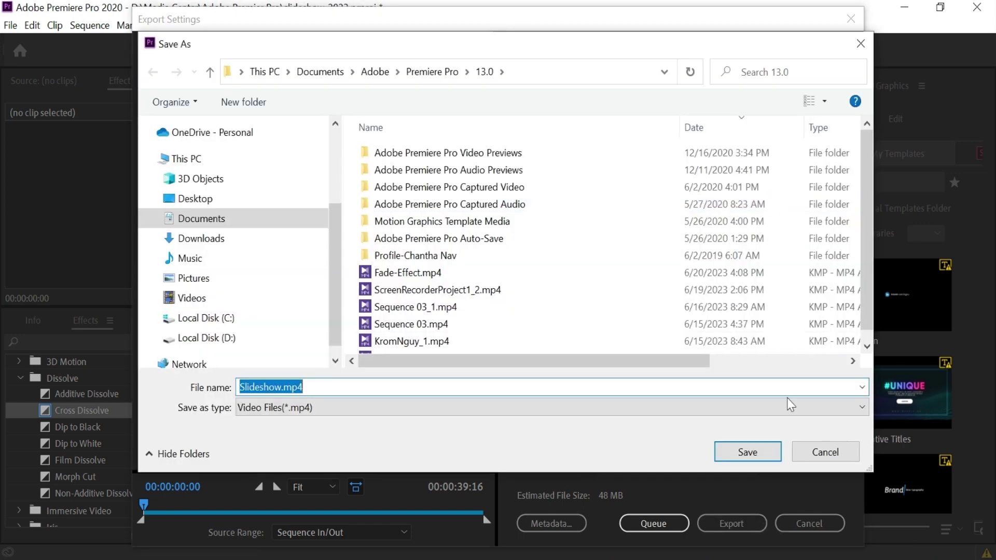
Keep Slideshow.mp4 in the 13.0 folder and start the H.264 export
click(816, 453)
click(746, 527)
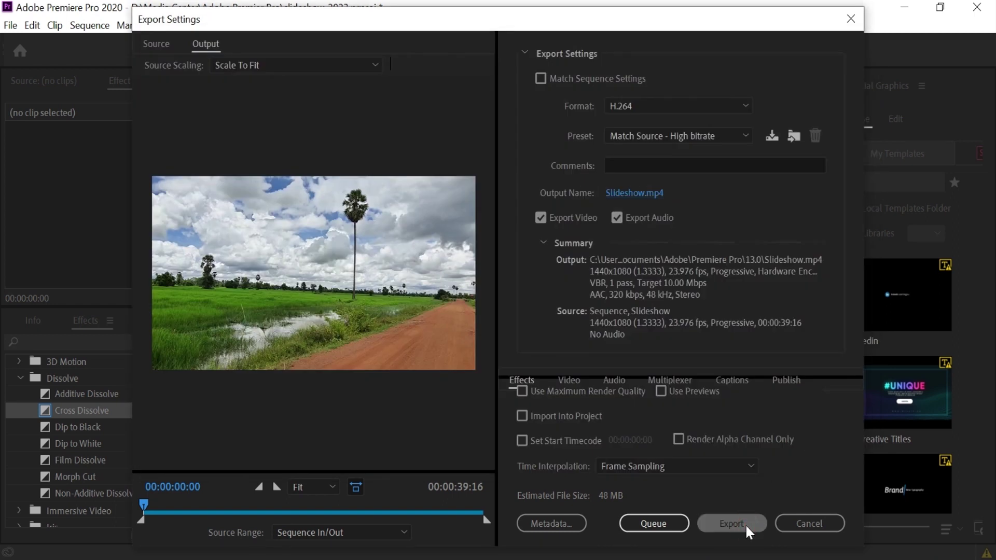